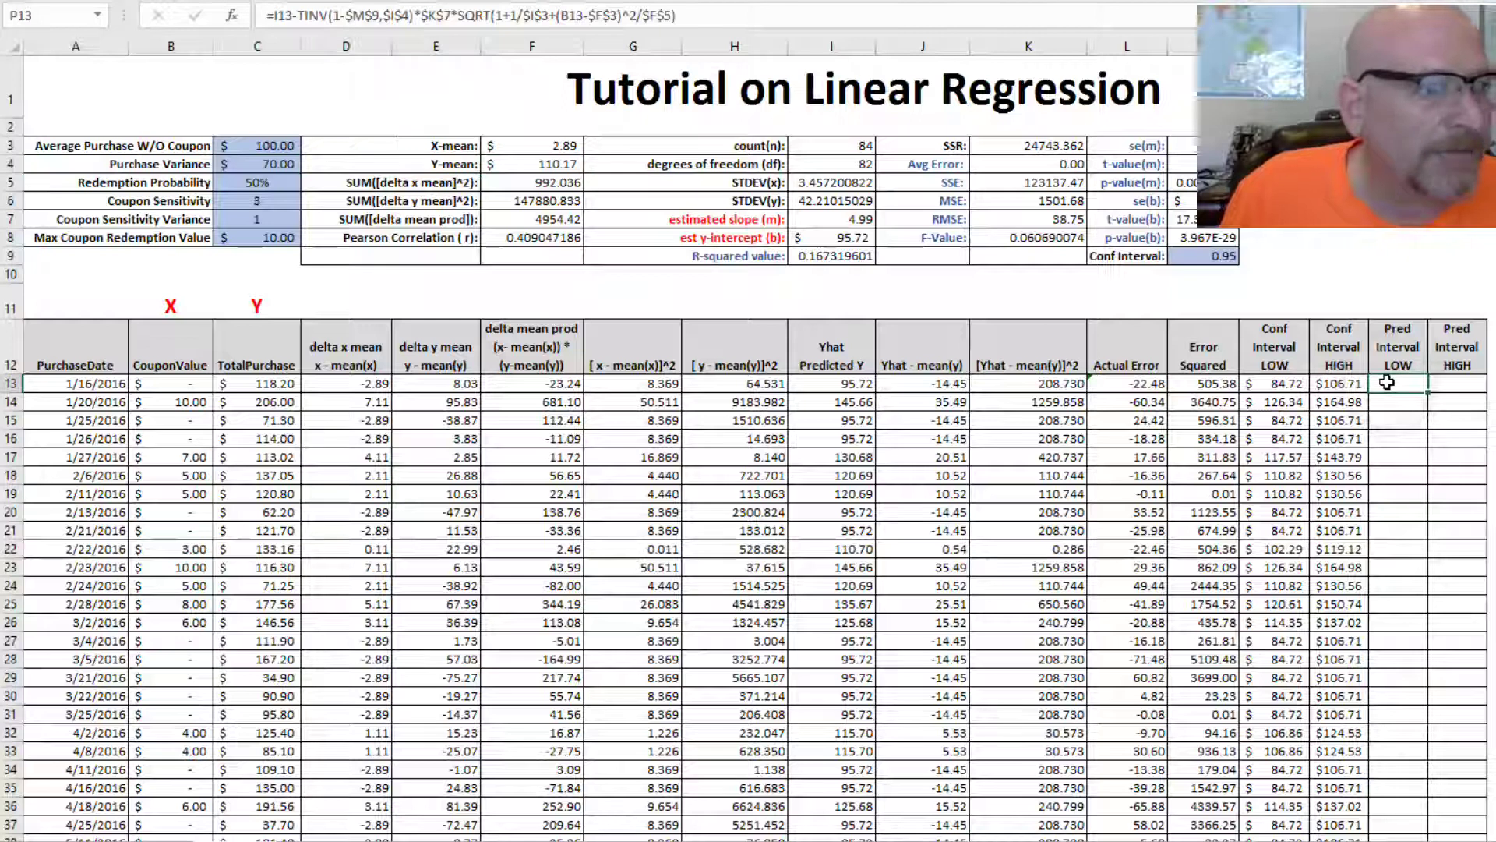
Examine the Pred Interval LOW and HIGH formulas in P13 and Q13, focusing on the 1+ term inside the square root
left_click(458, 15)
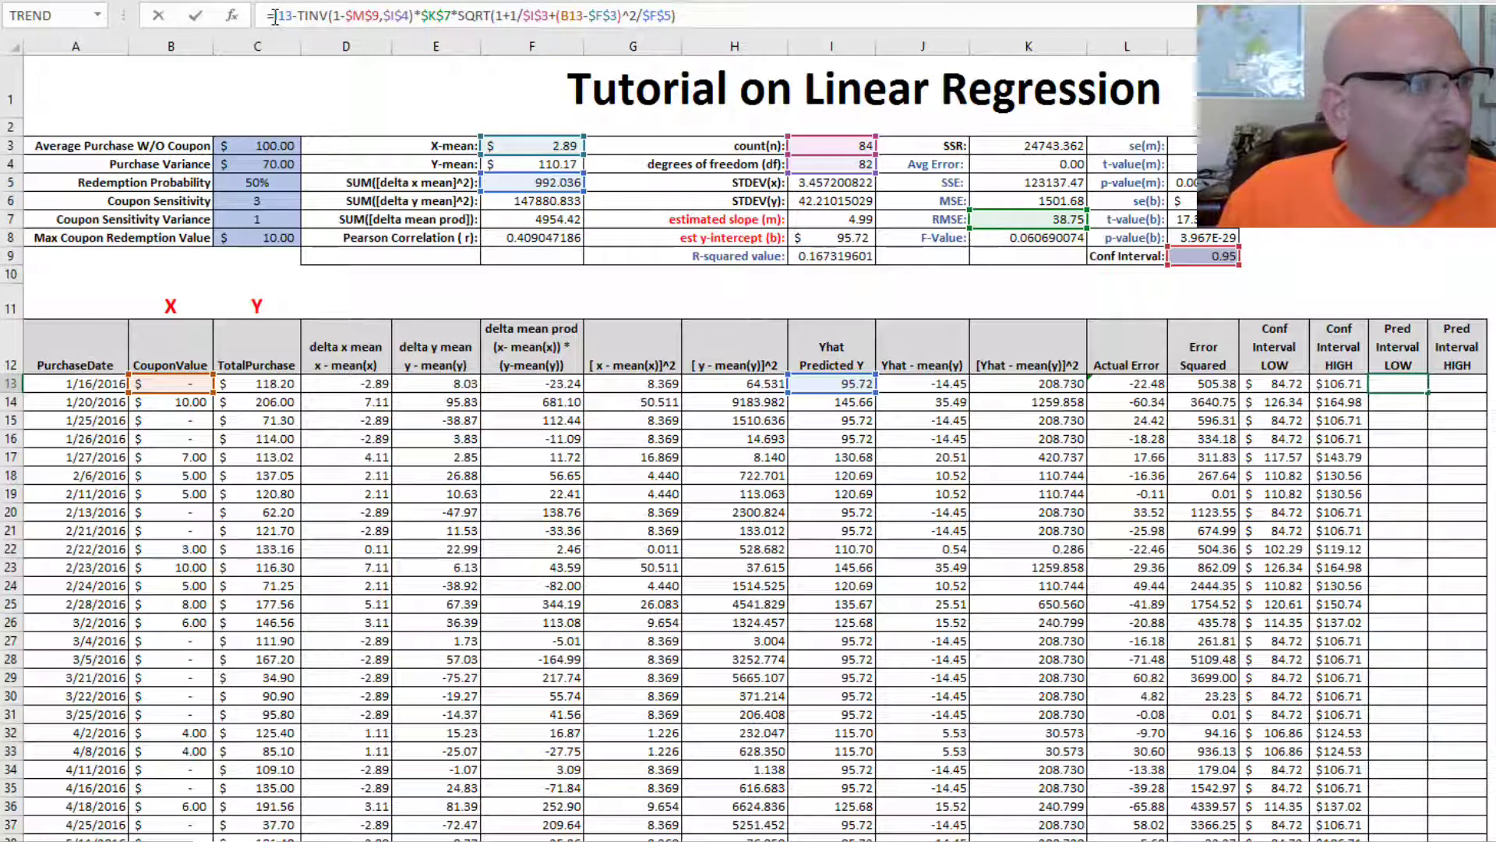
double_click(500, 17)
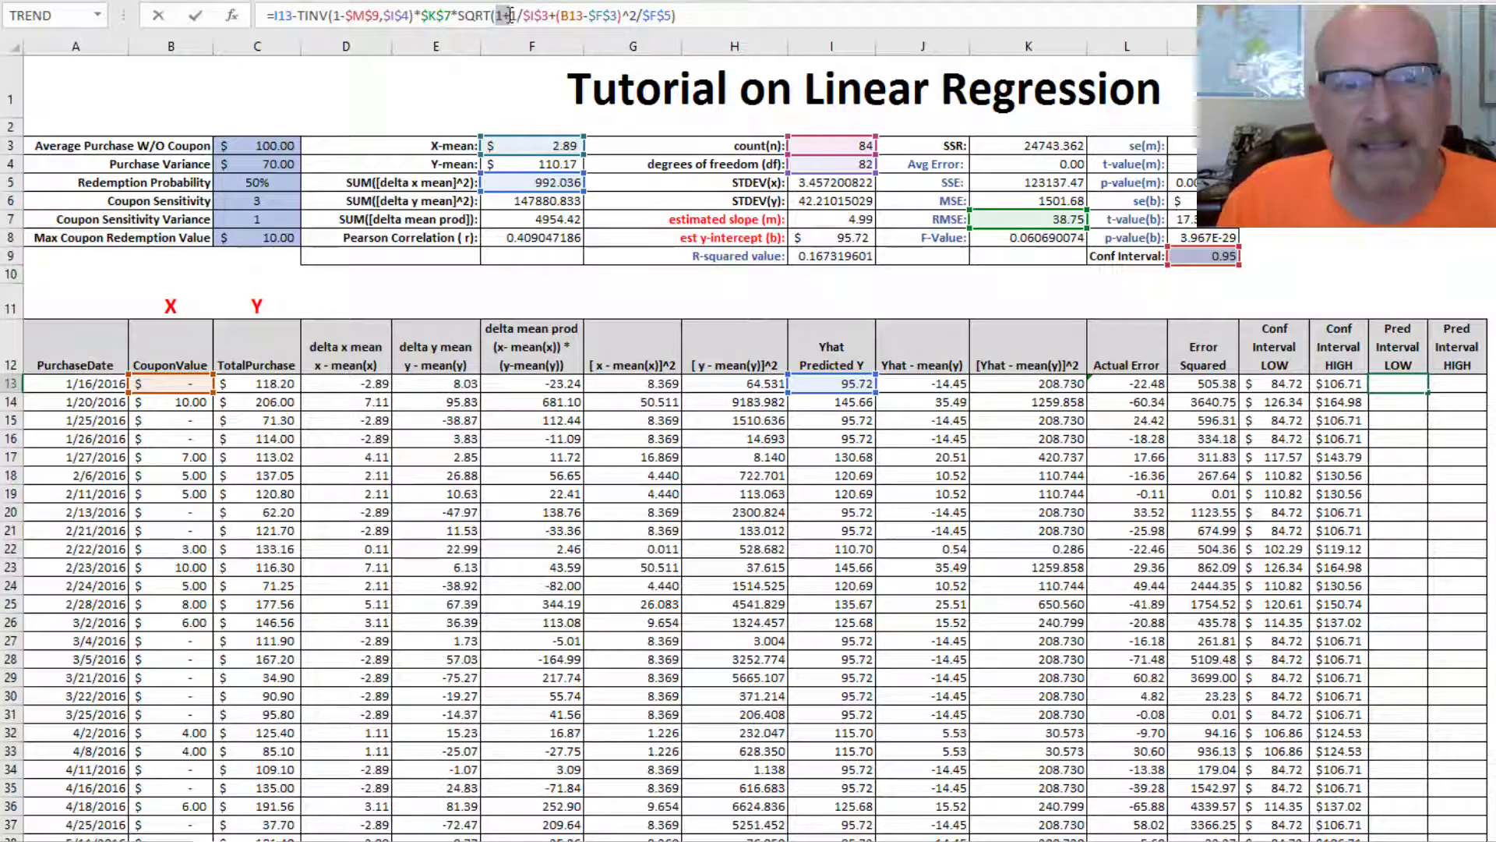
key("Tab")
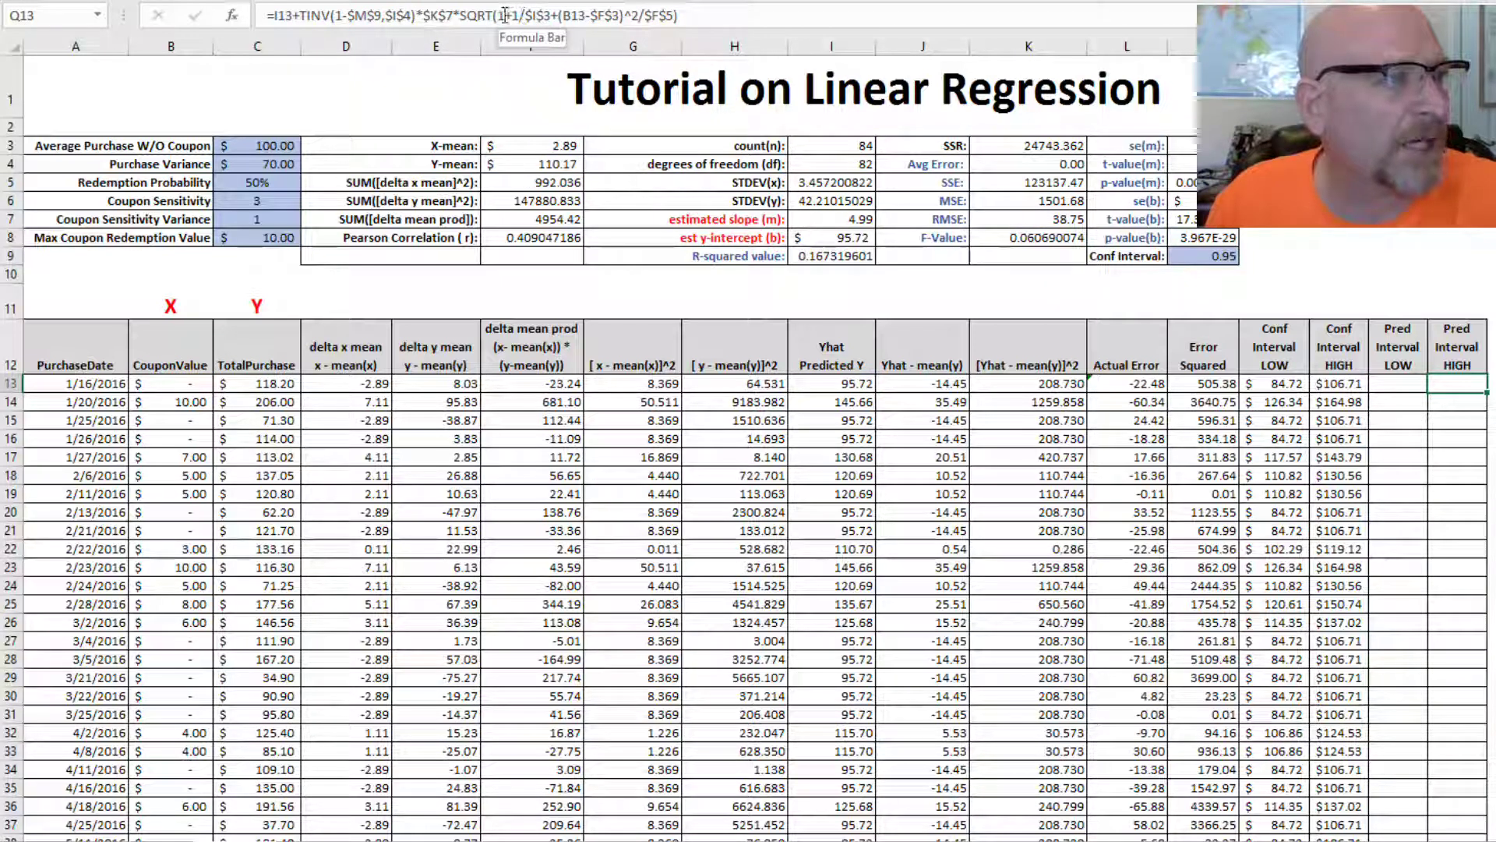
double_click(505, 15)
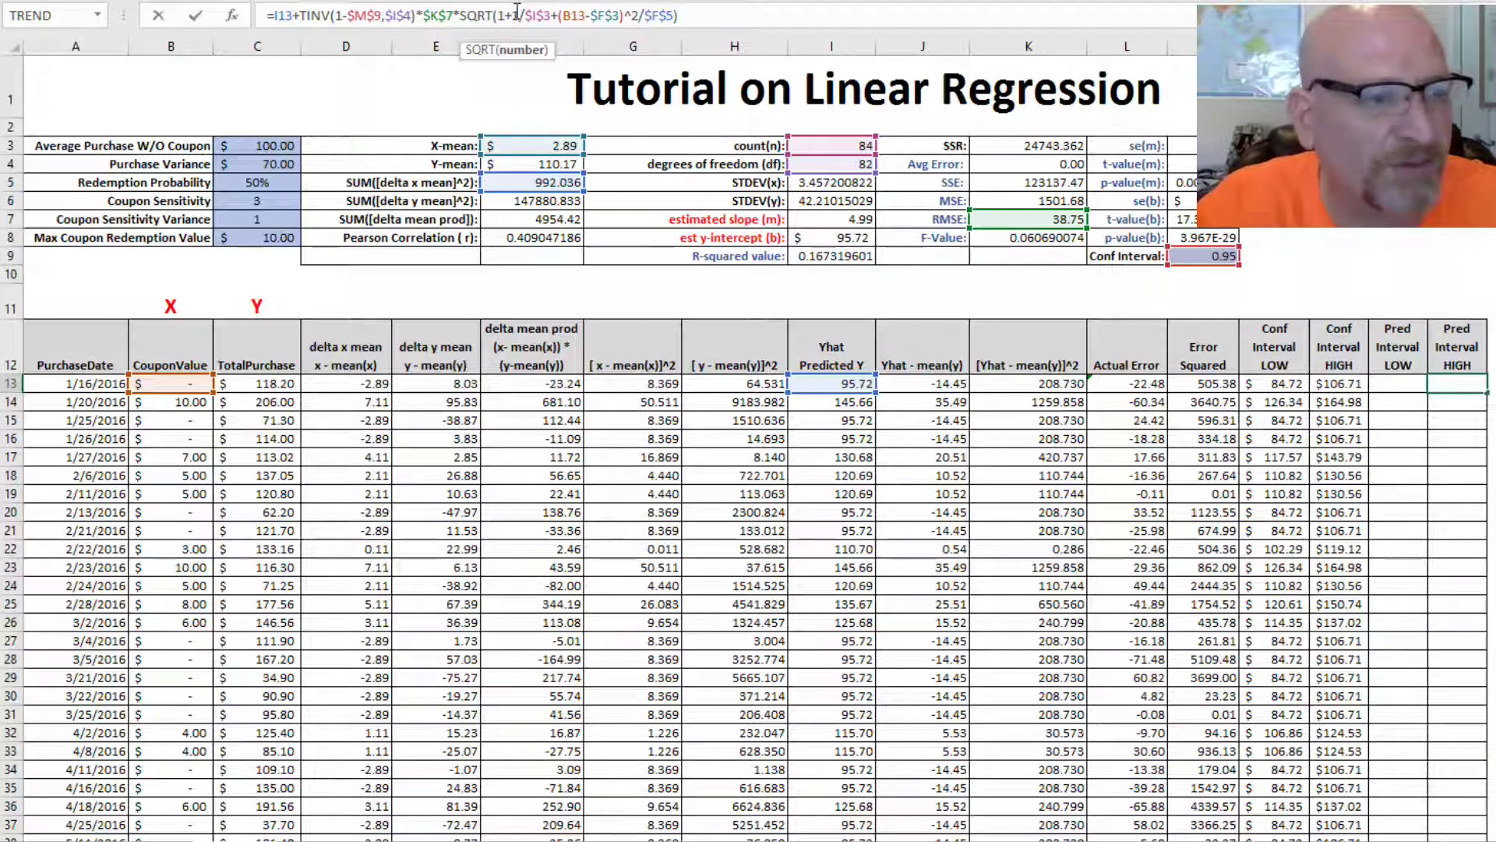
key("Escape")
Fill the Pred Interval LOW and HIGH formulas from P13:Q13 down through row 96
key("Left")
key("Left")
key("Right")
key("shift+Right")
key("ctrl+shift+Down")
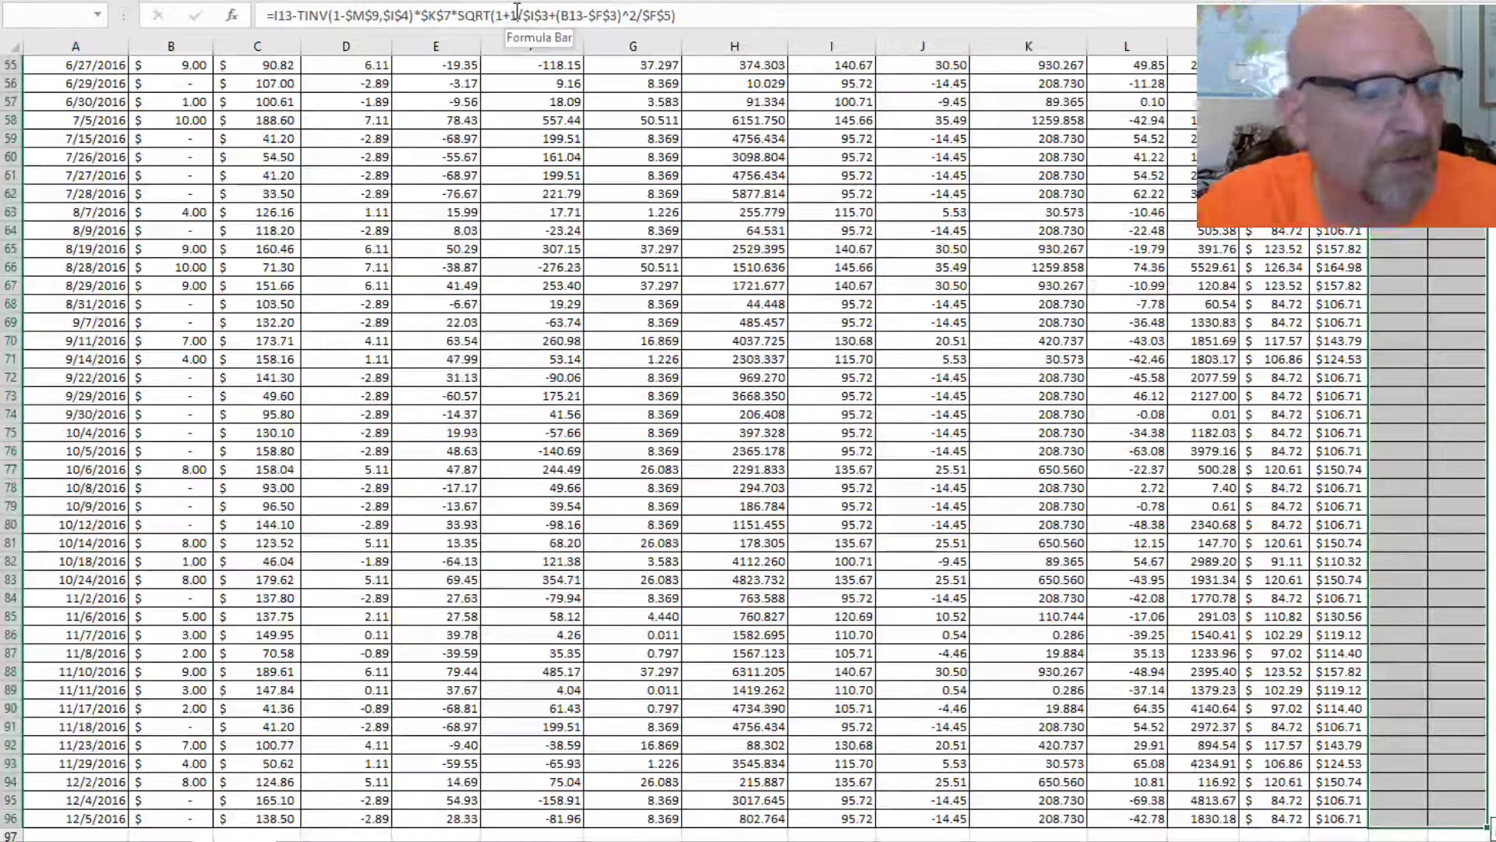
key("ctrl+d")
left_click(1441, 416)
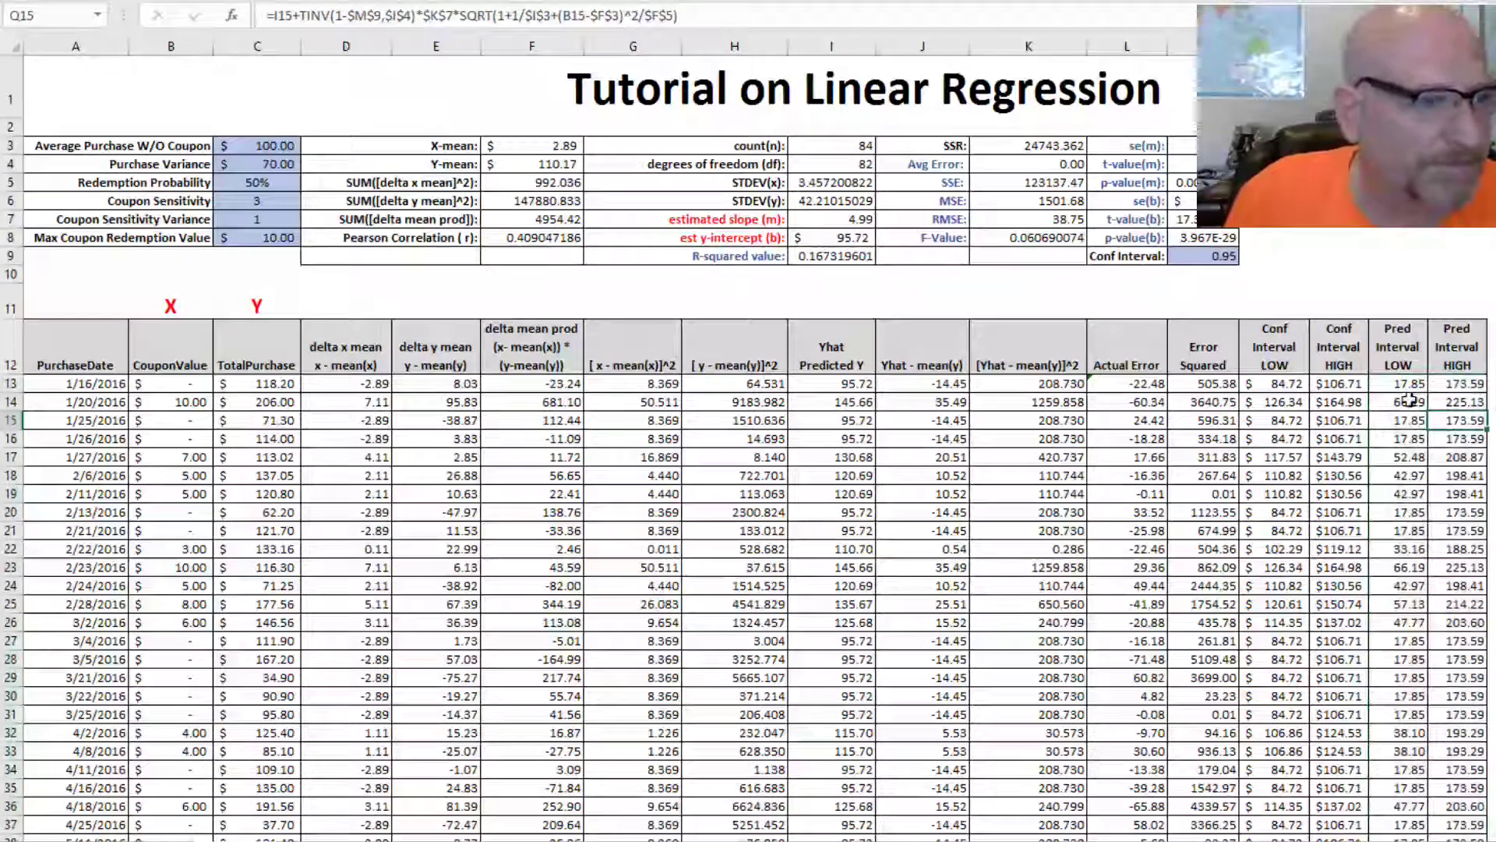
Compare the confidence interval formulas in N13 and O13 with the prediction interval in P13, and check the Conf Interval and Purchase Variance inputs
left_click(1283, 385)
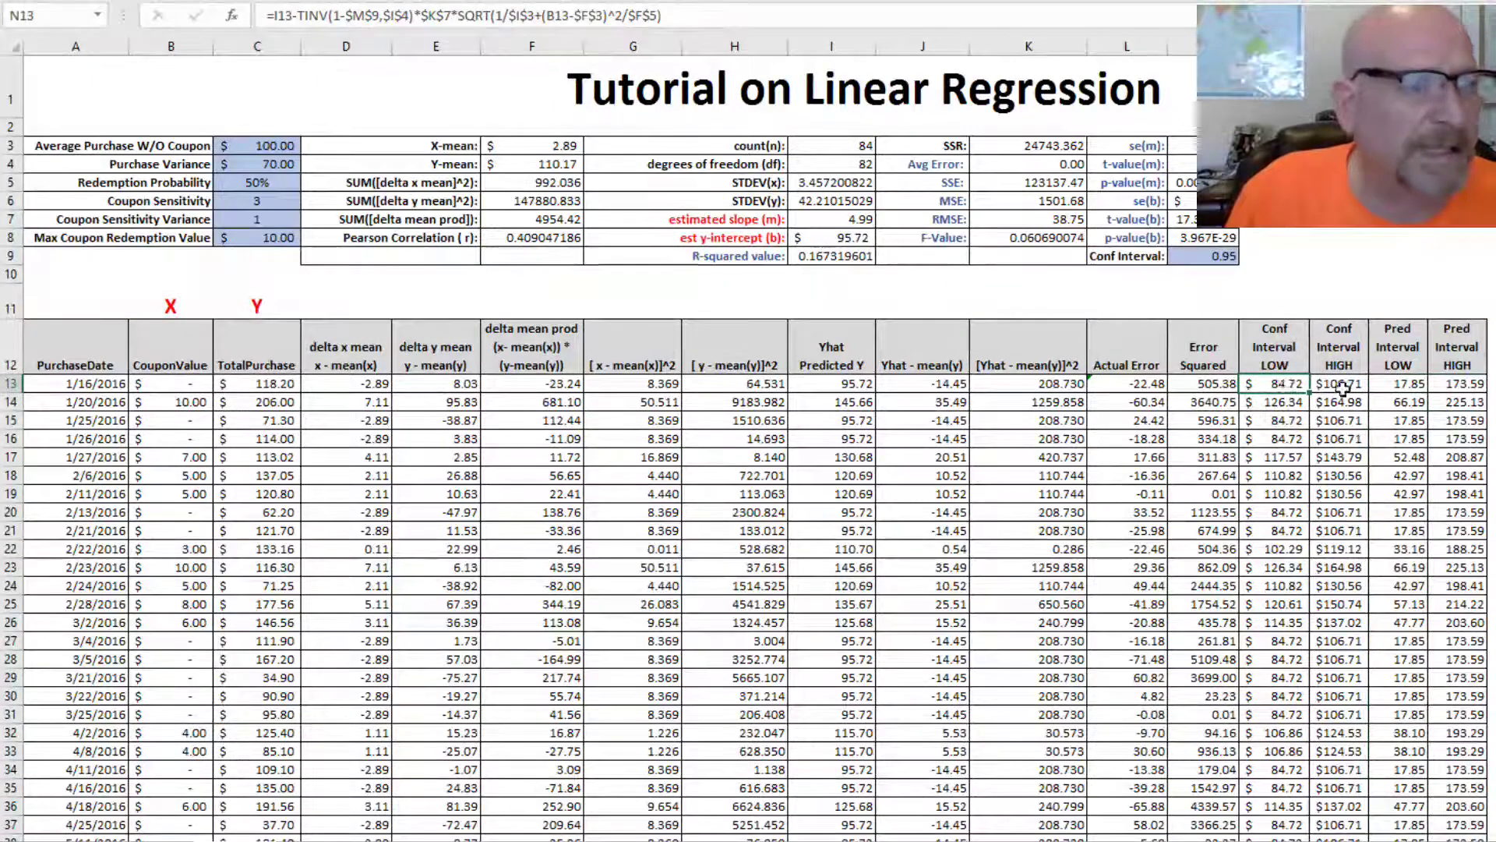
left_click(1315, 384)
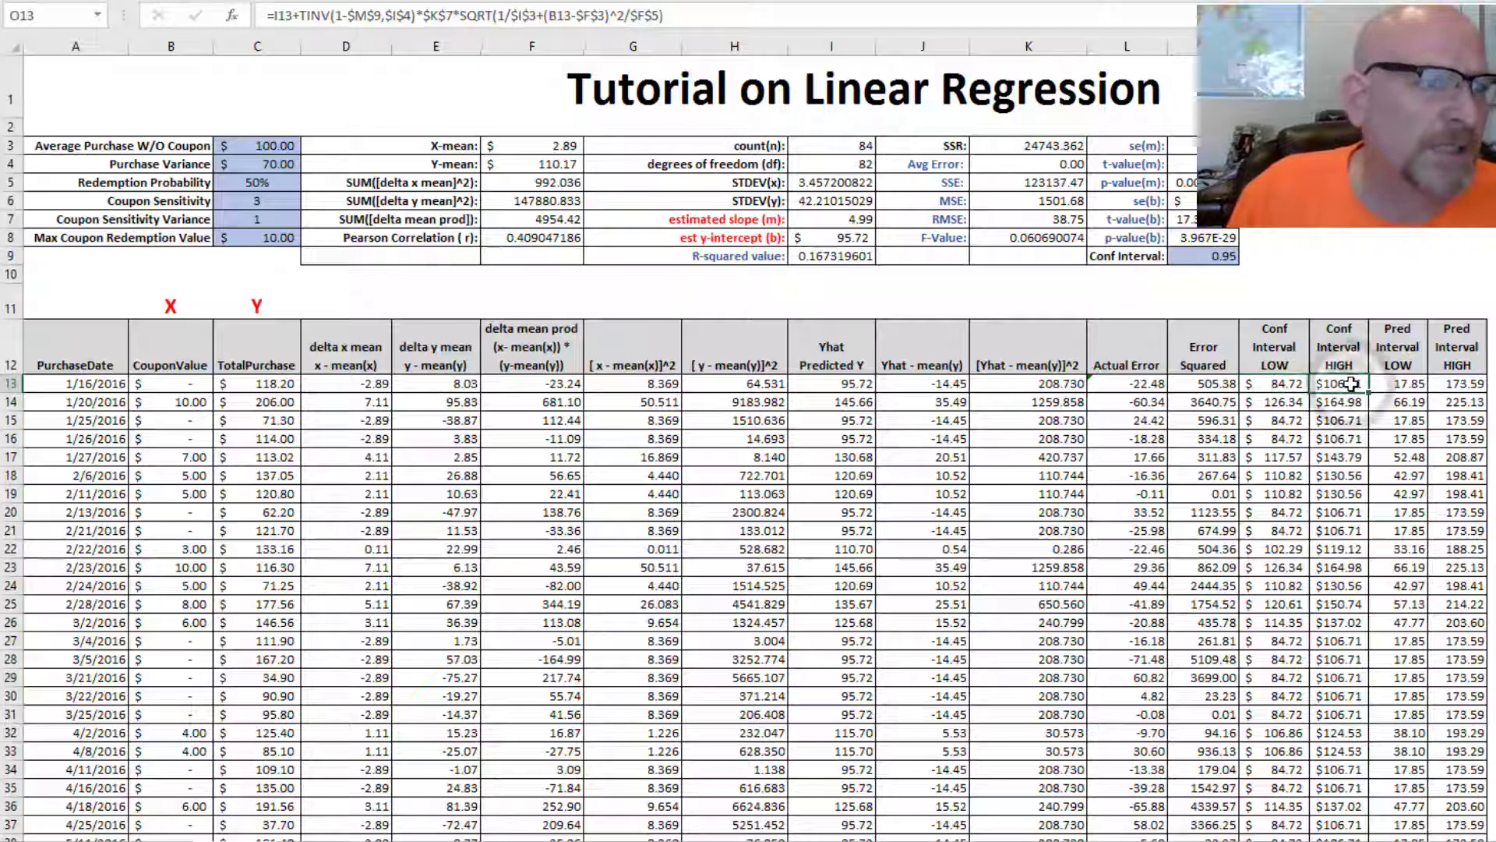
left_click(1278, 384)
left_click(1352, 385)
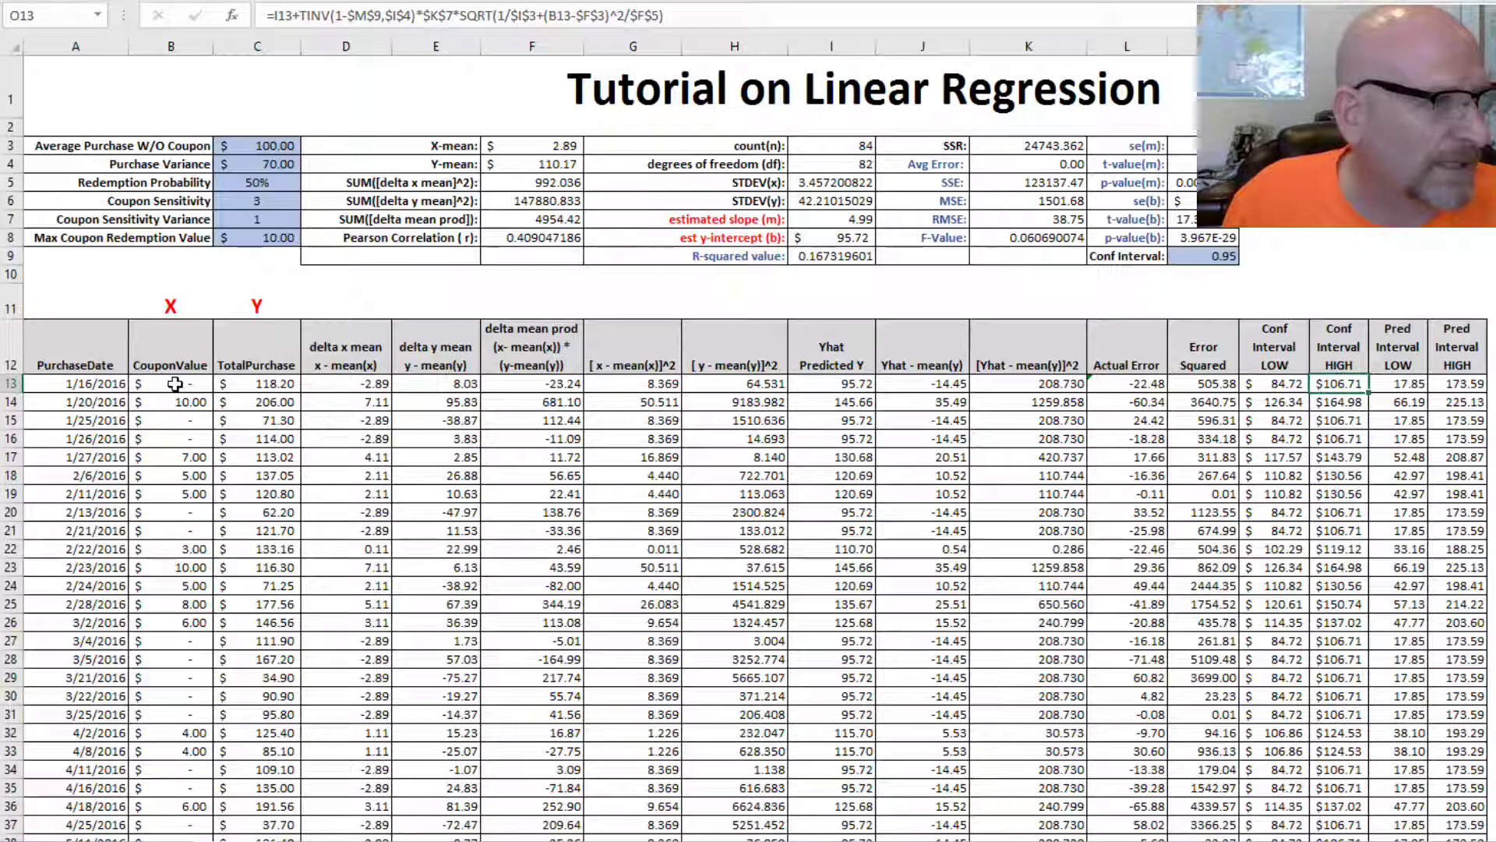
left_click(1407, 385)
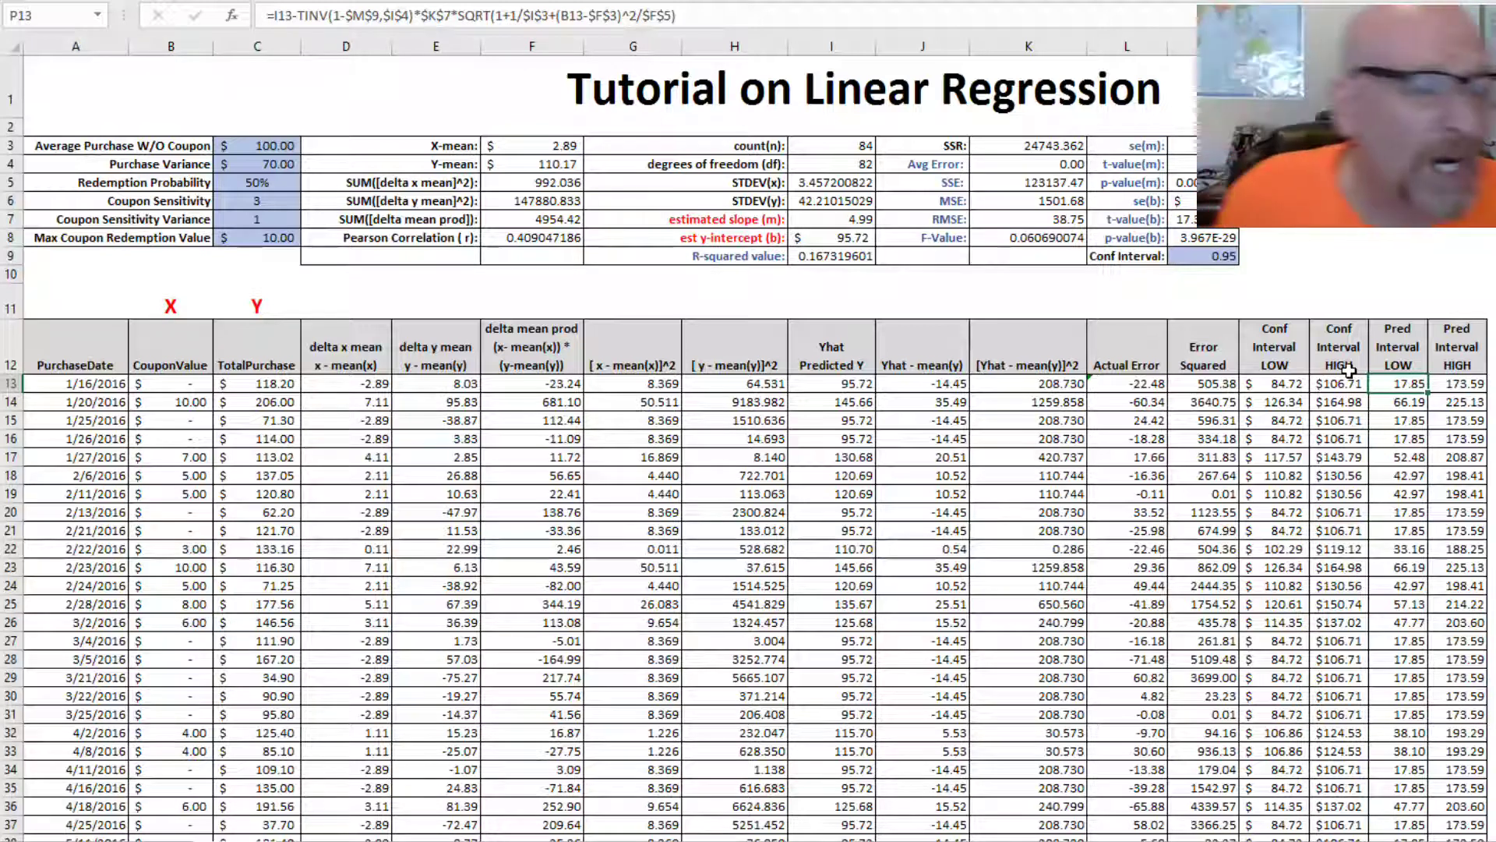
left_click(1212, 259)
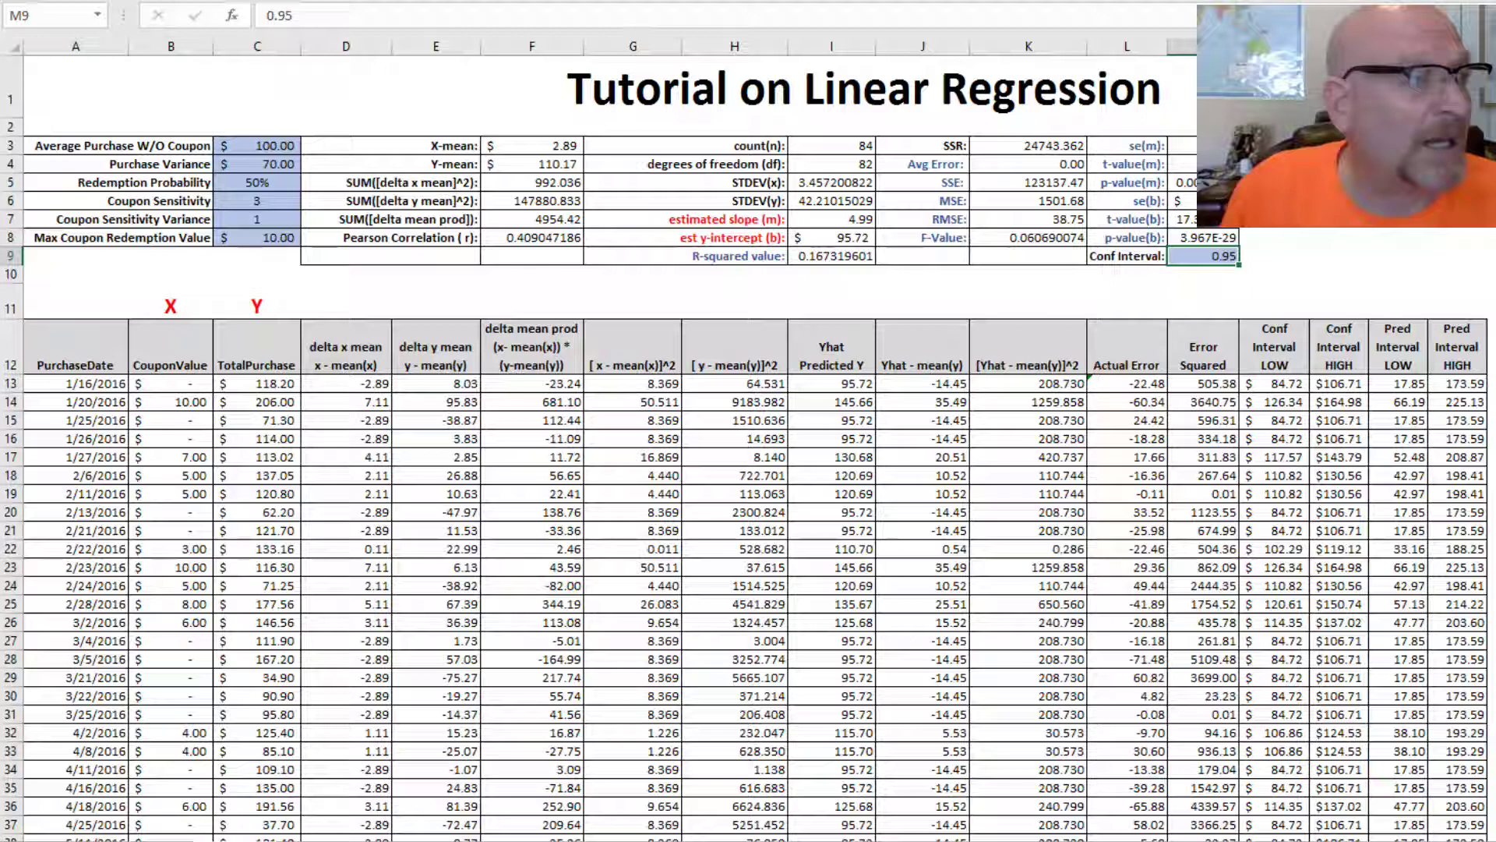
left_click(271, 166)
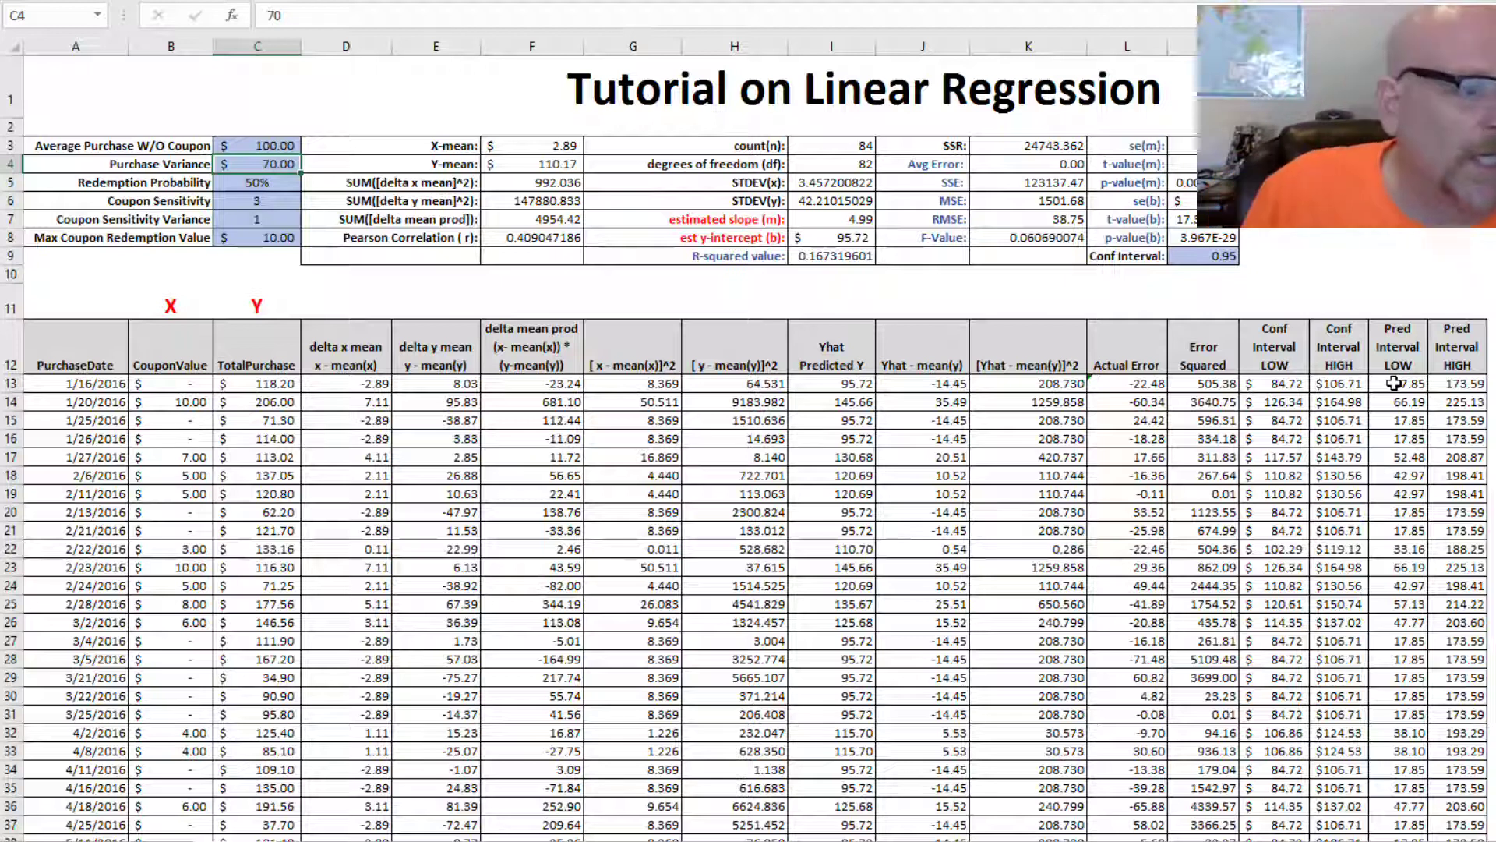
left_click_drag(1394, 383, 1457, 466)
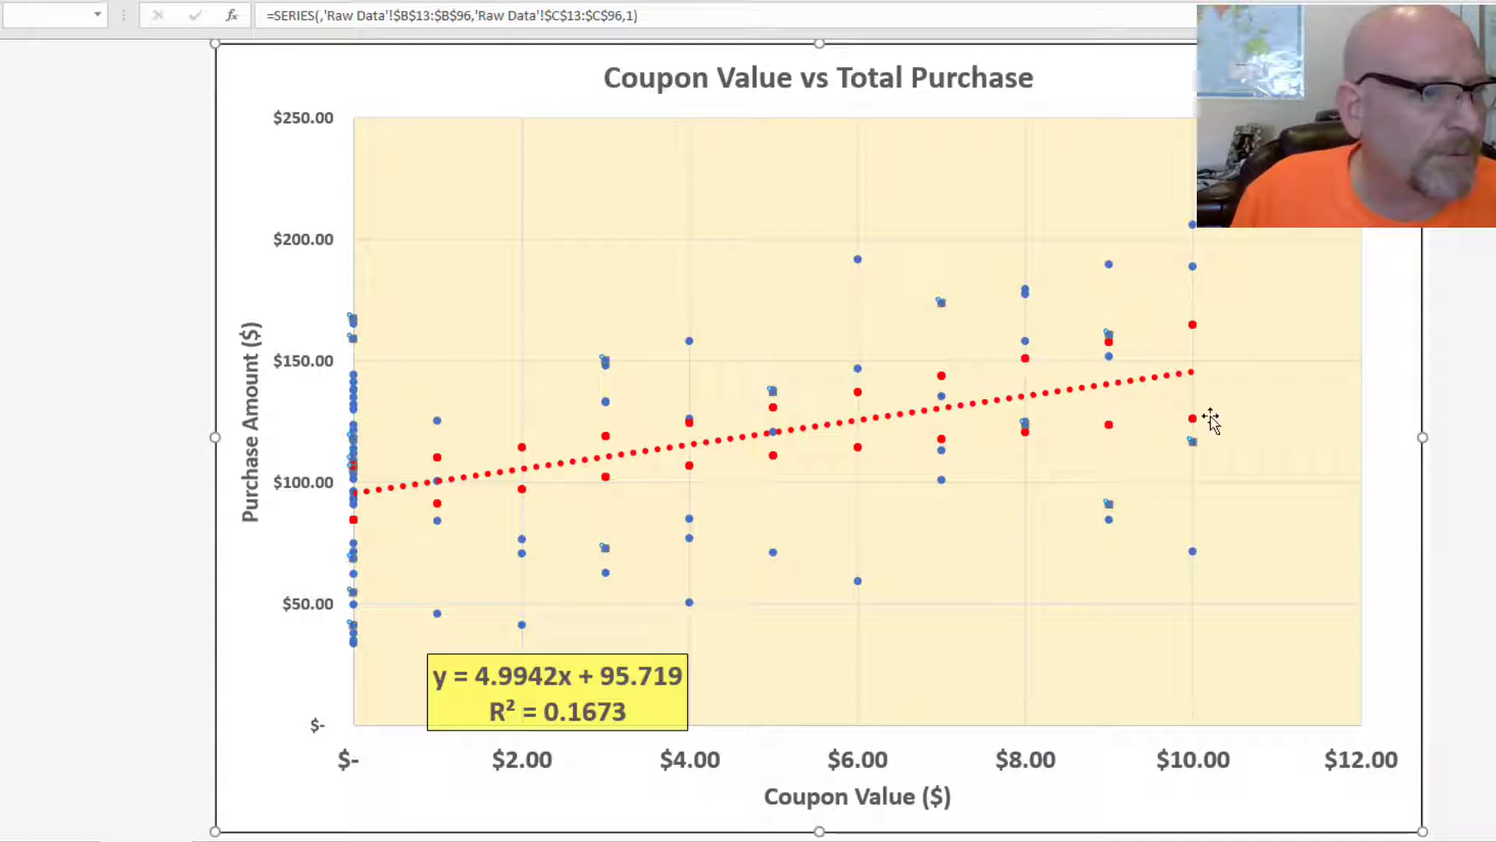
Start a new data series named PRED_LOW in the Coupon Value vs Total Purchase chart
right_click(689, 342)
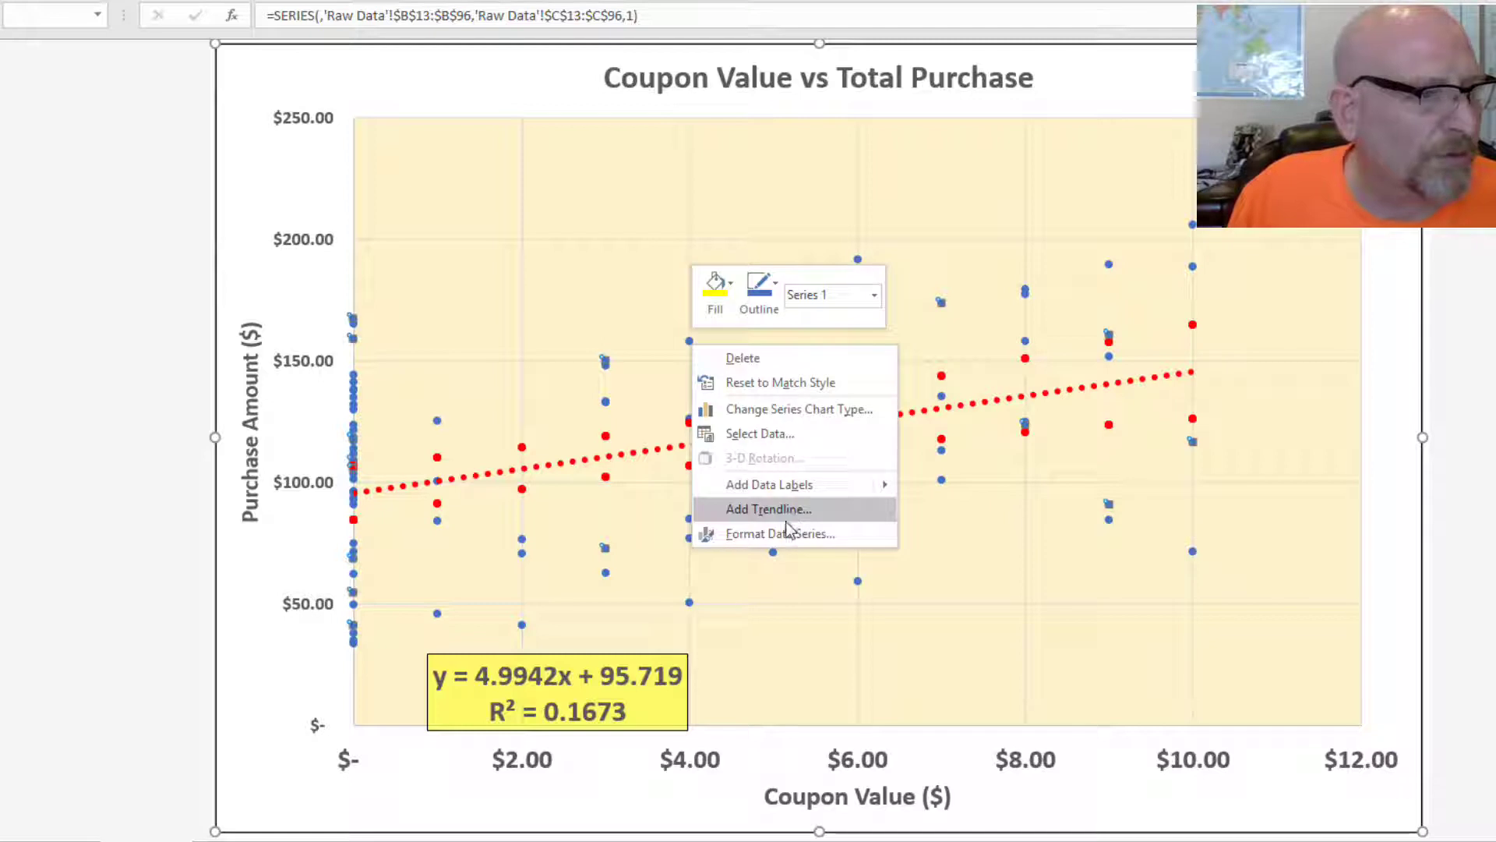
left_click(772, 431)
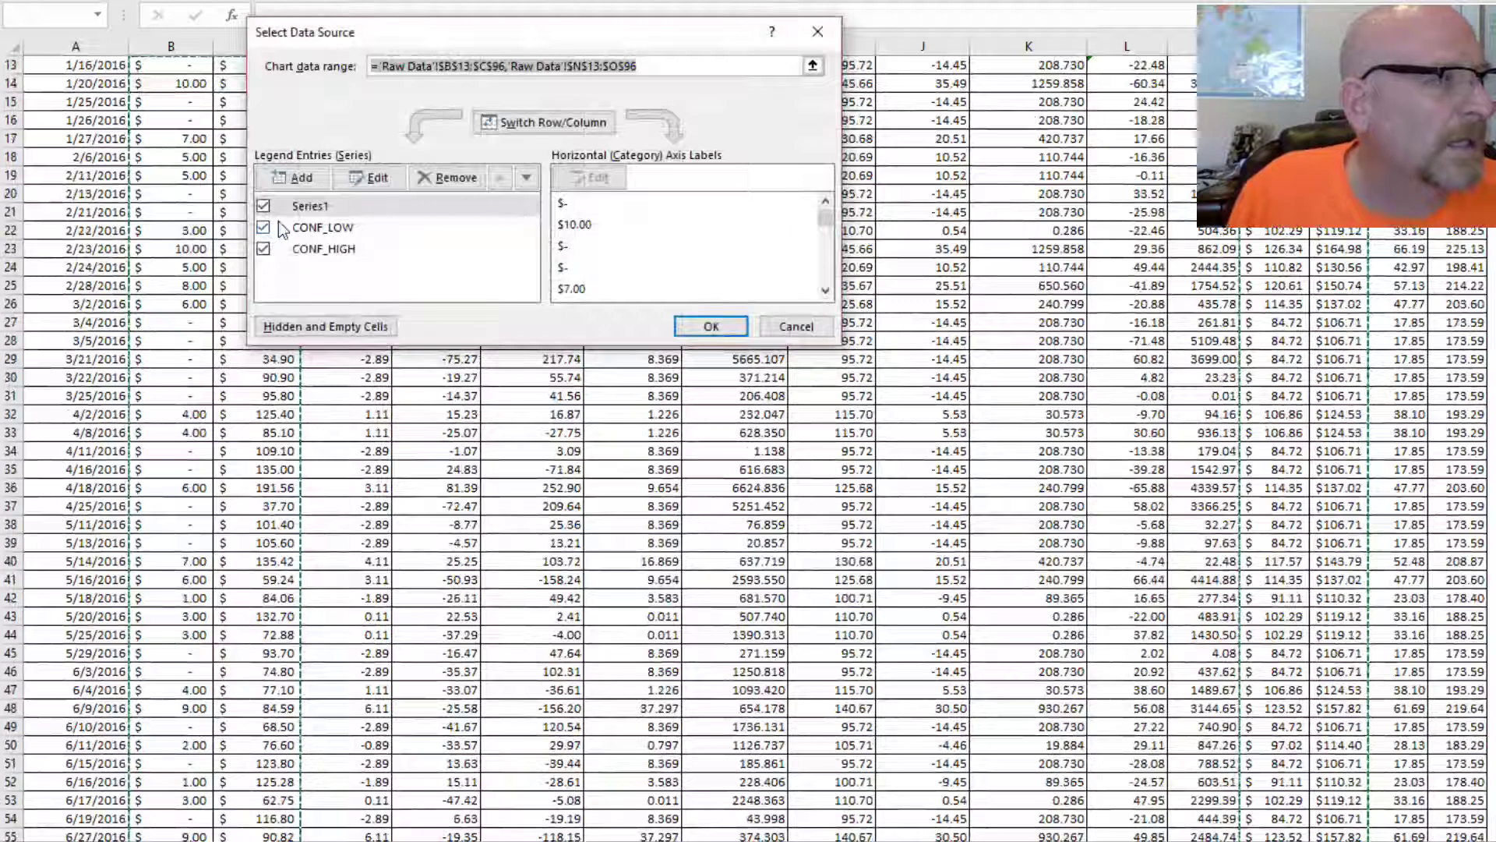
left_click(295, 178)
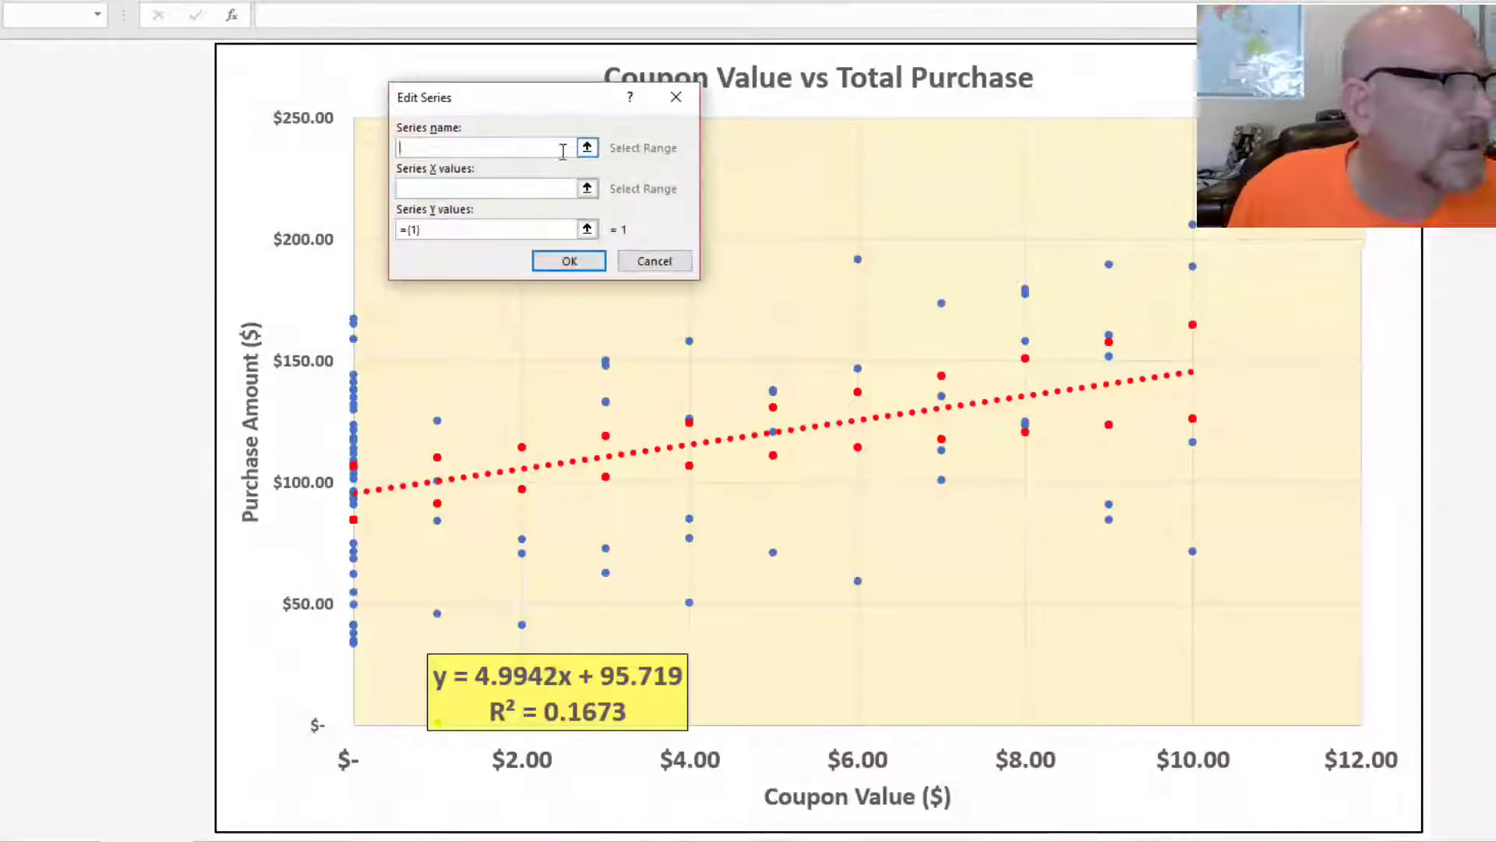
type("PRE")
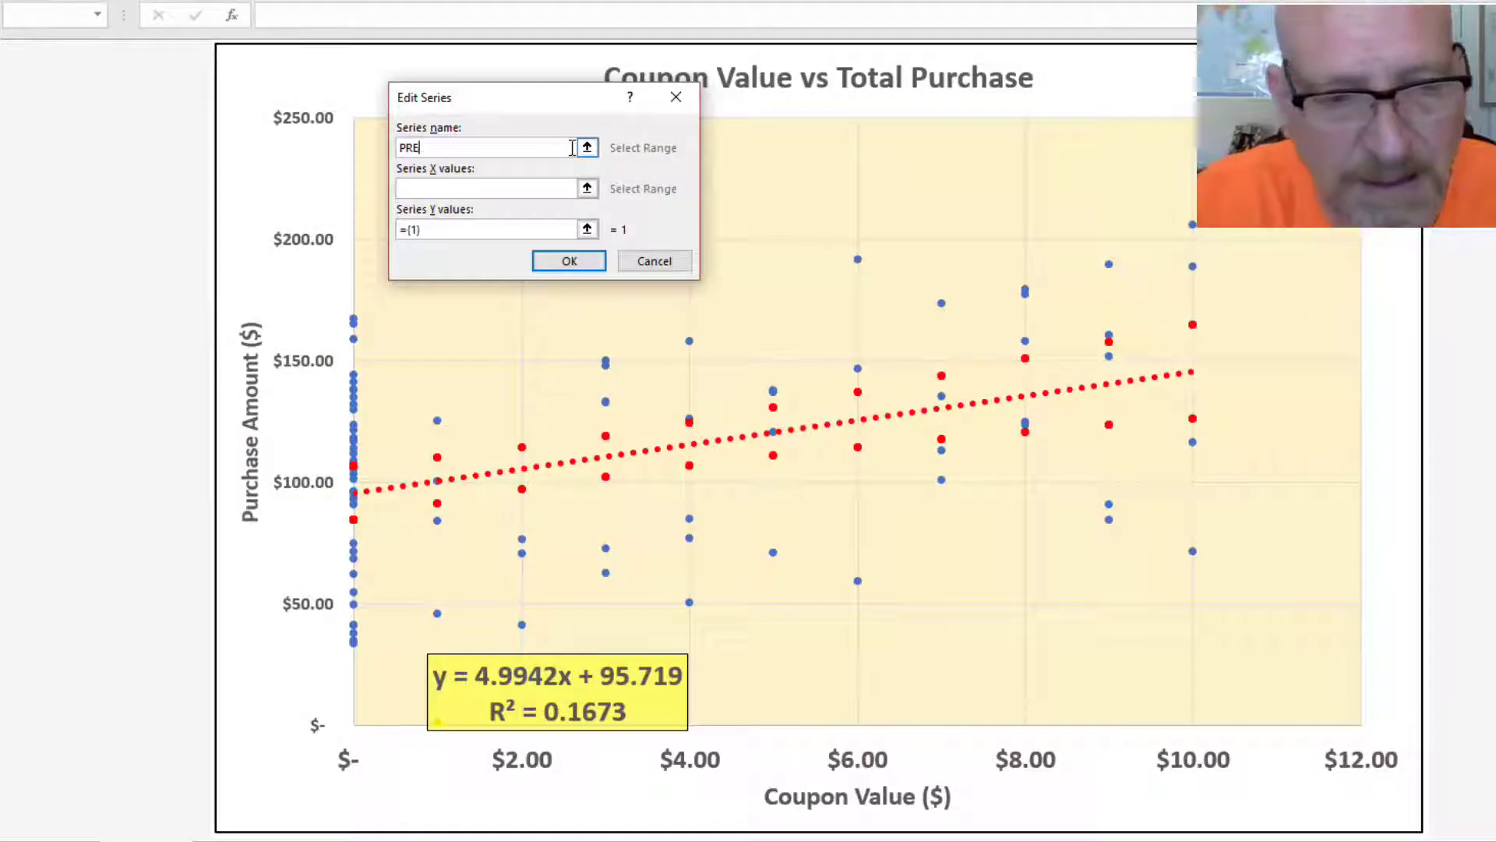
type("D_LOW")
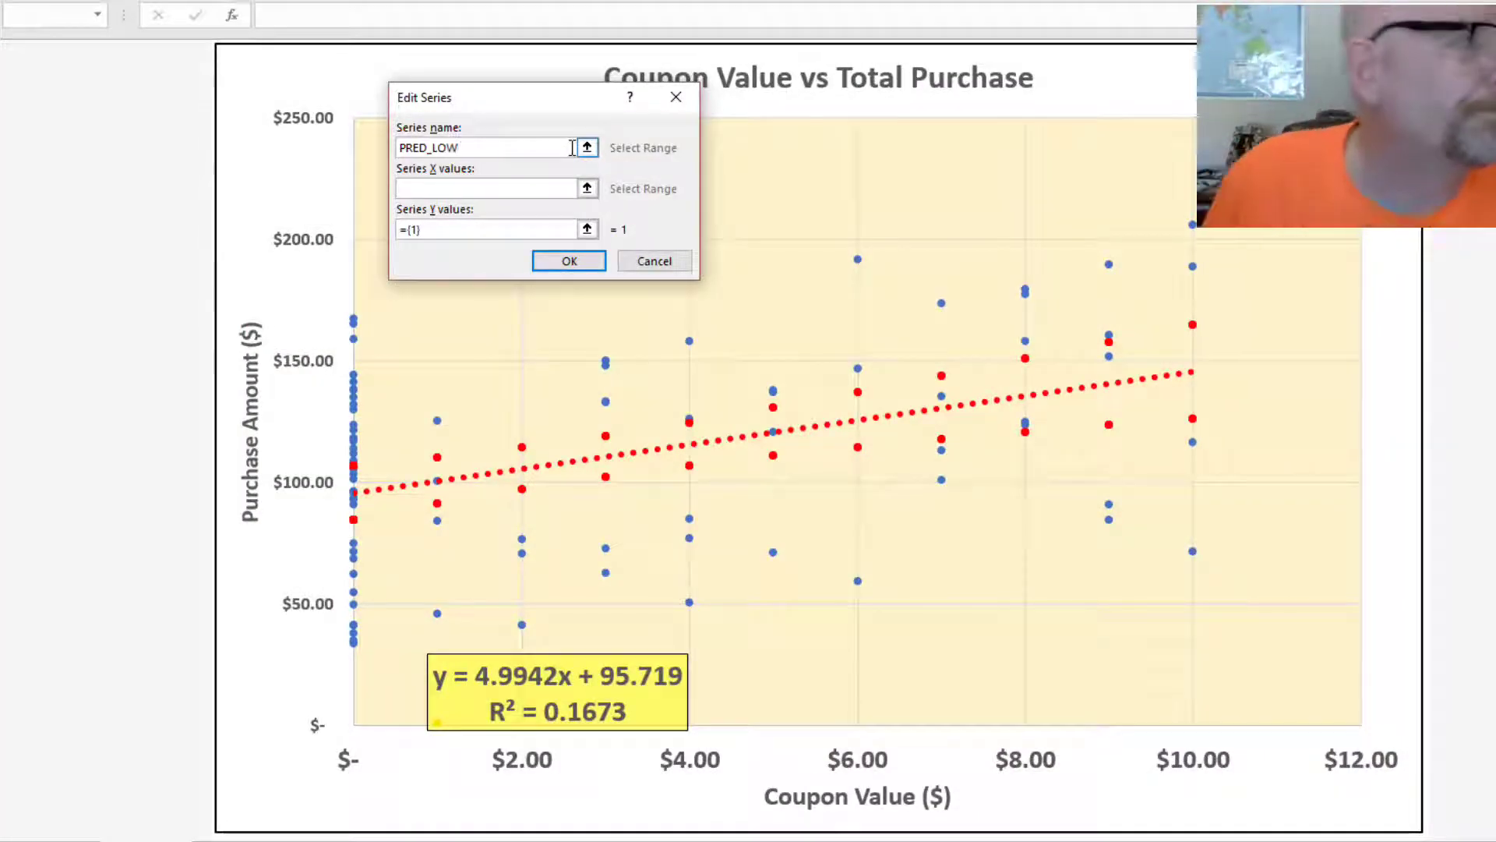
Set the PRED_LOW series X values to the CouponValue range B13:B96 on the Raw Data sheet
left_click(592, 190)
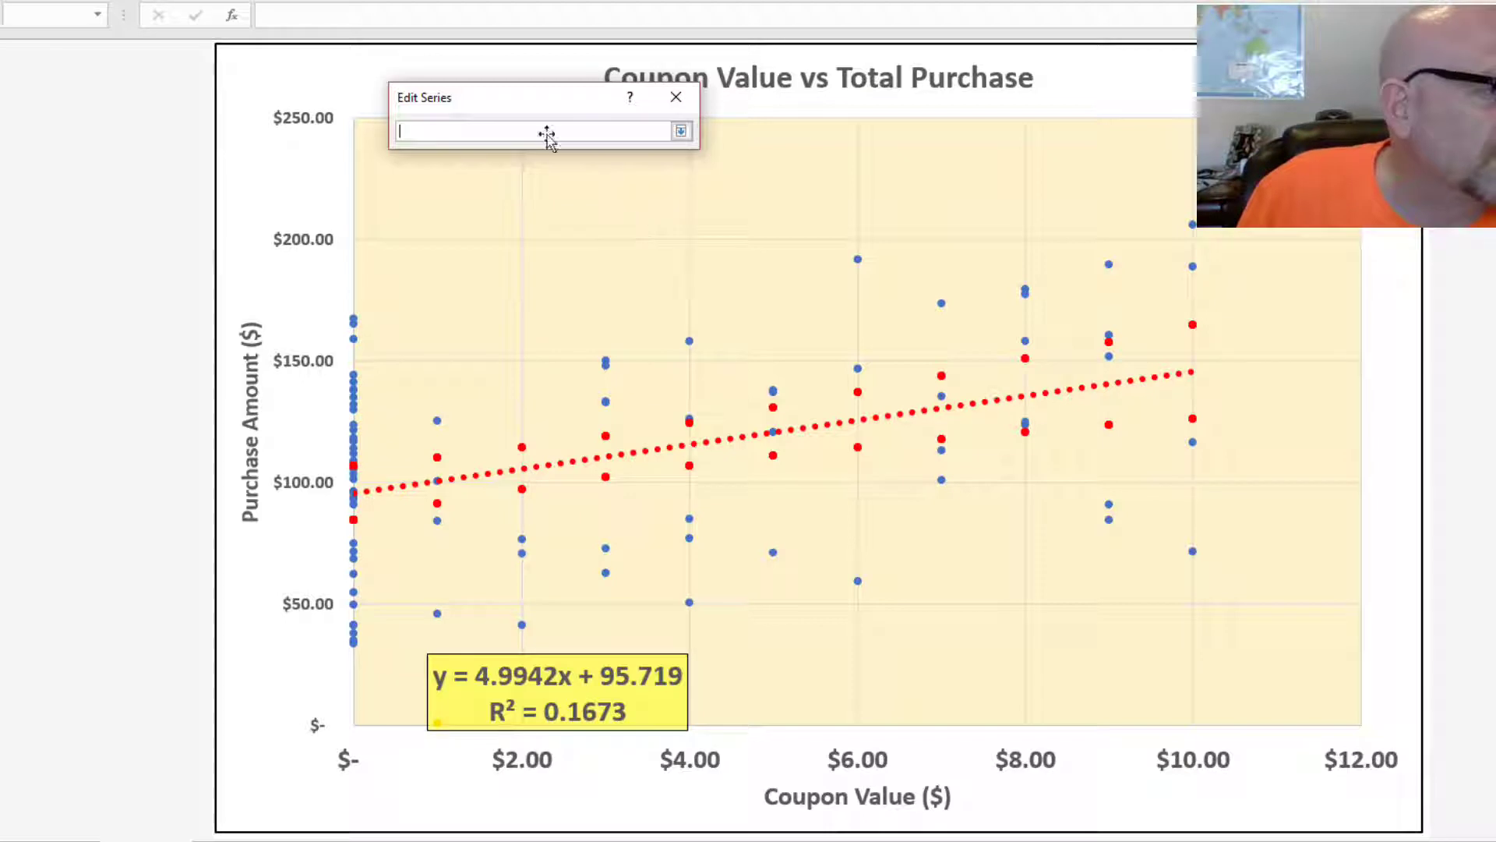
left_click(226, 841)
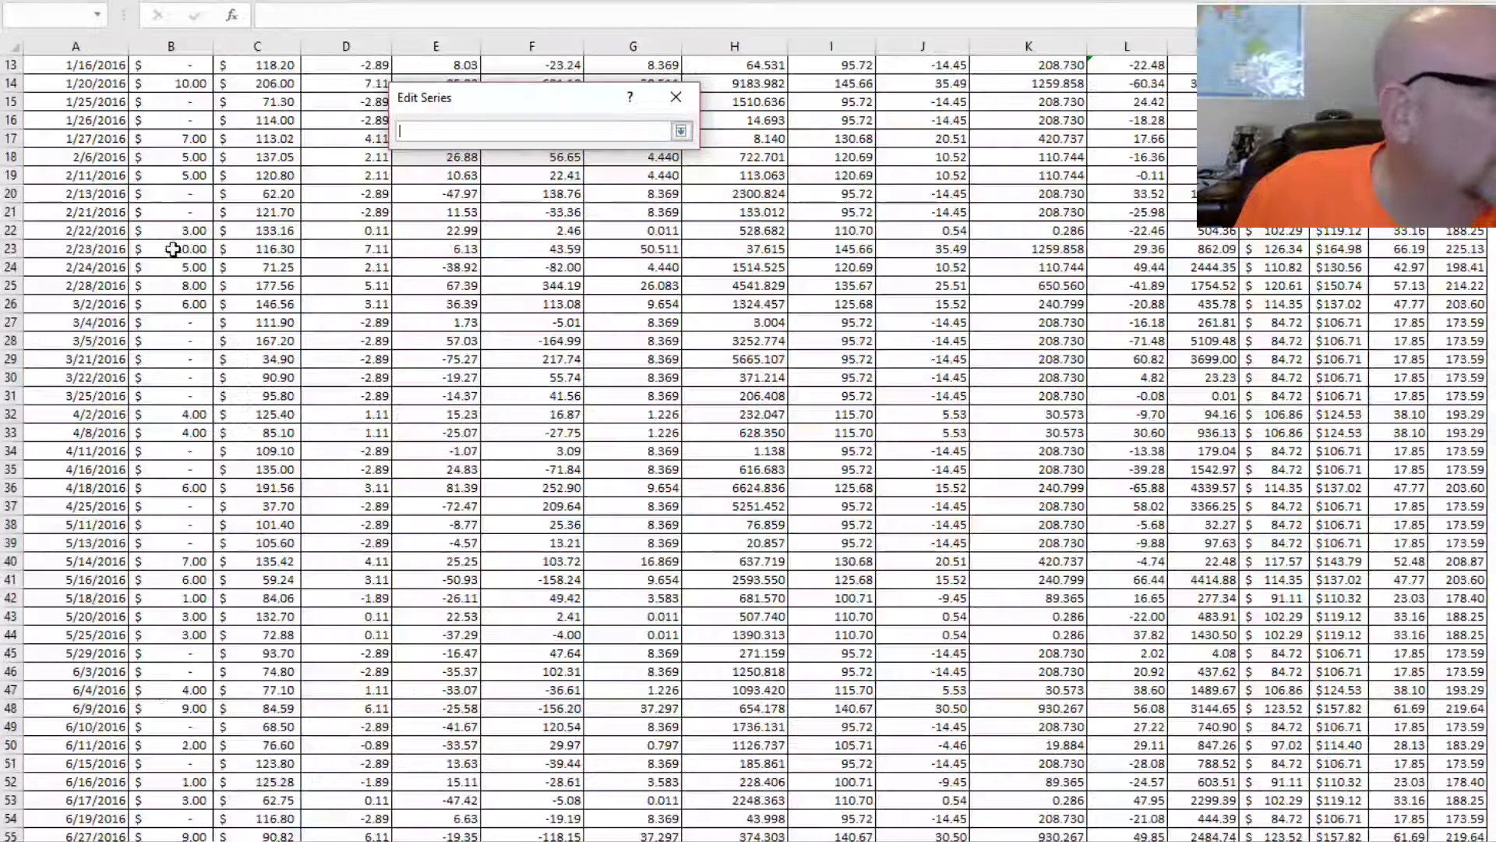
scroll(160, 729, "up", 4)
left_click_drag(177, 383, 189, 795)
left_click(681, 131)
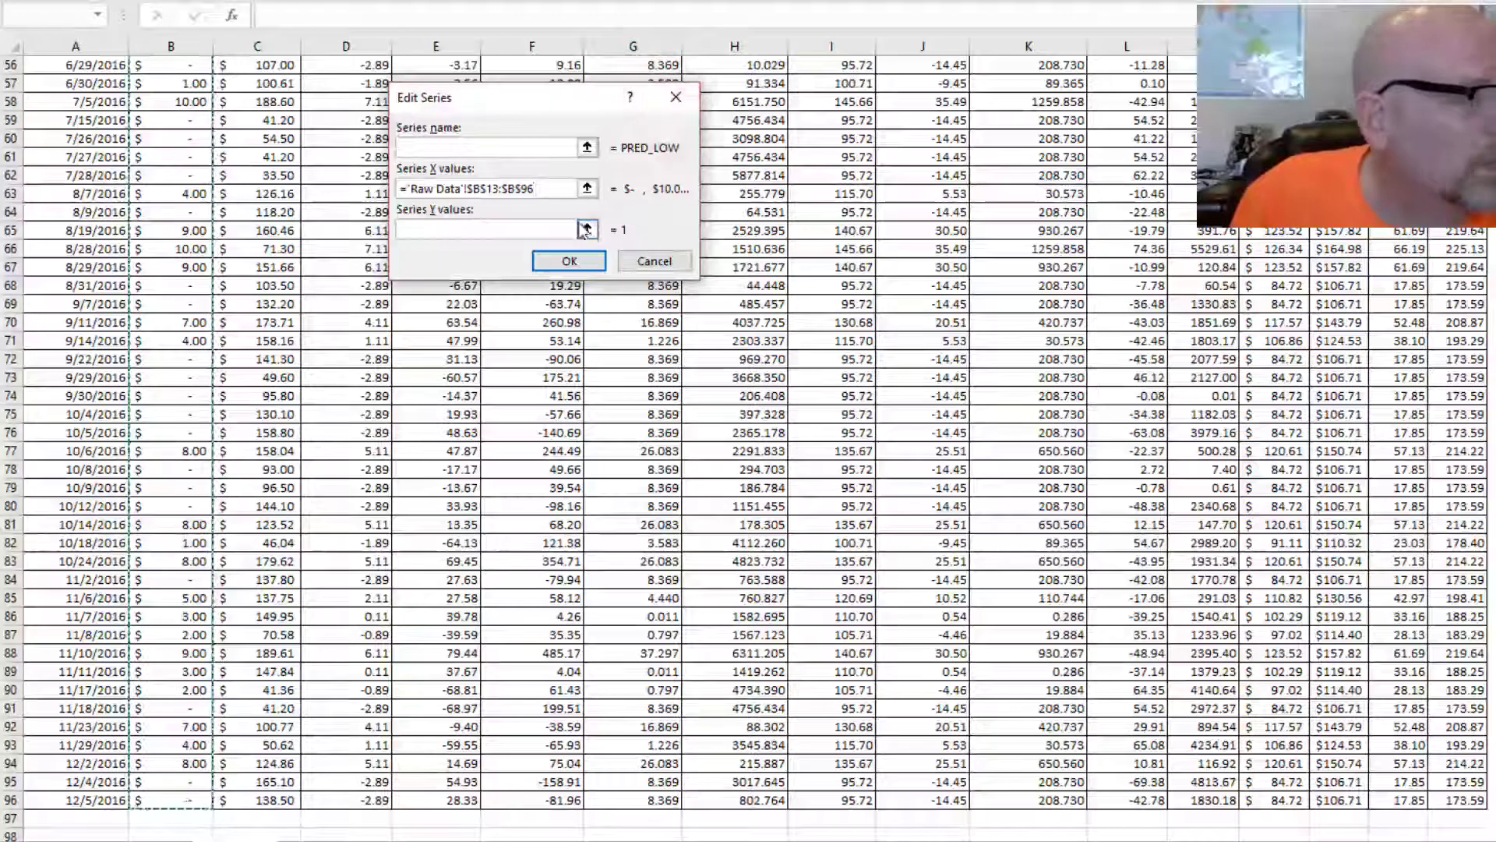
Set the PRED_LOW series Y values to the Pred Interval LOW range P13:P96 and accept the series
left_click(586, 229)
scroll(1382, 336, "up", 15)
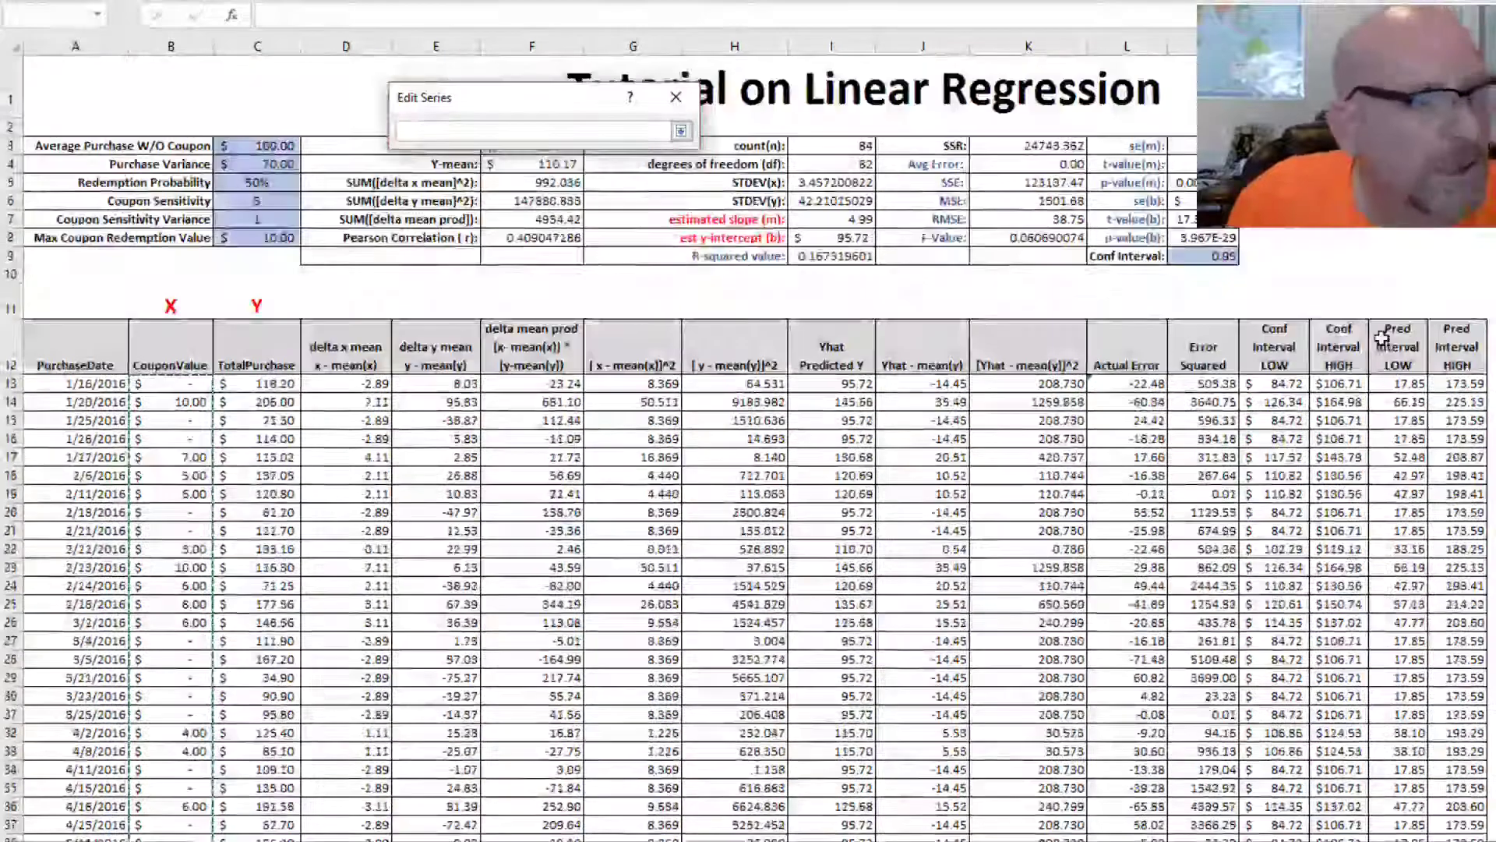
left_click_drag(1397, 383, 1408, 800)
left_click(680, 130)
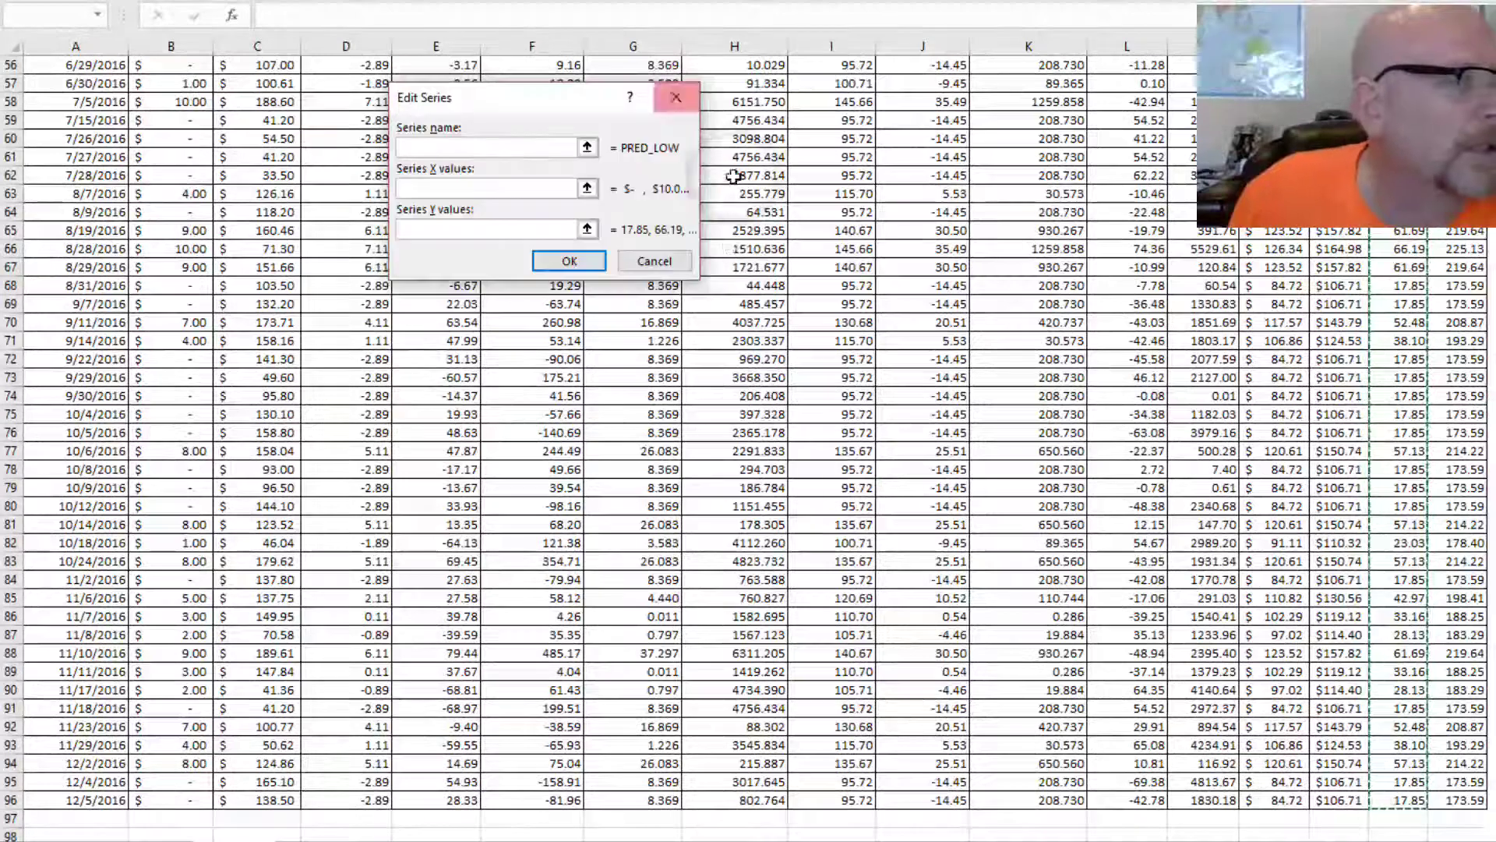
left_click(596, 263)
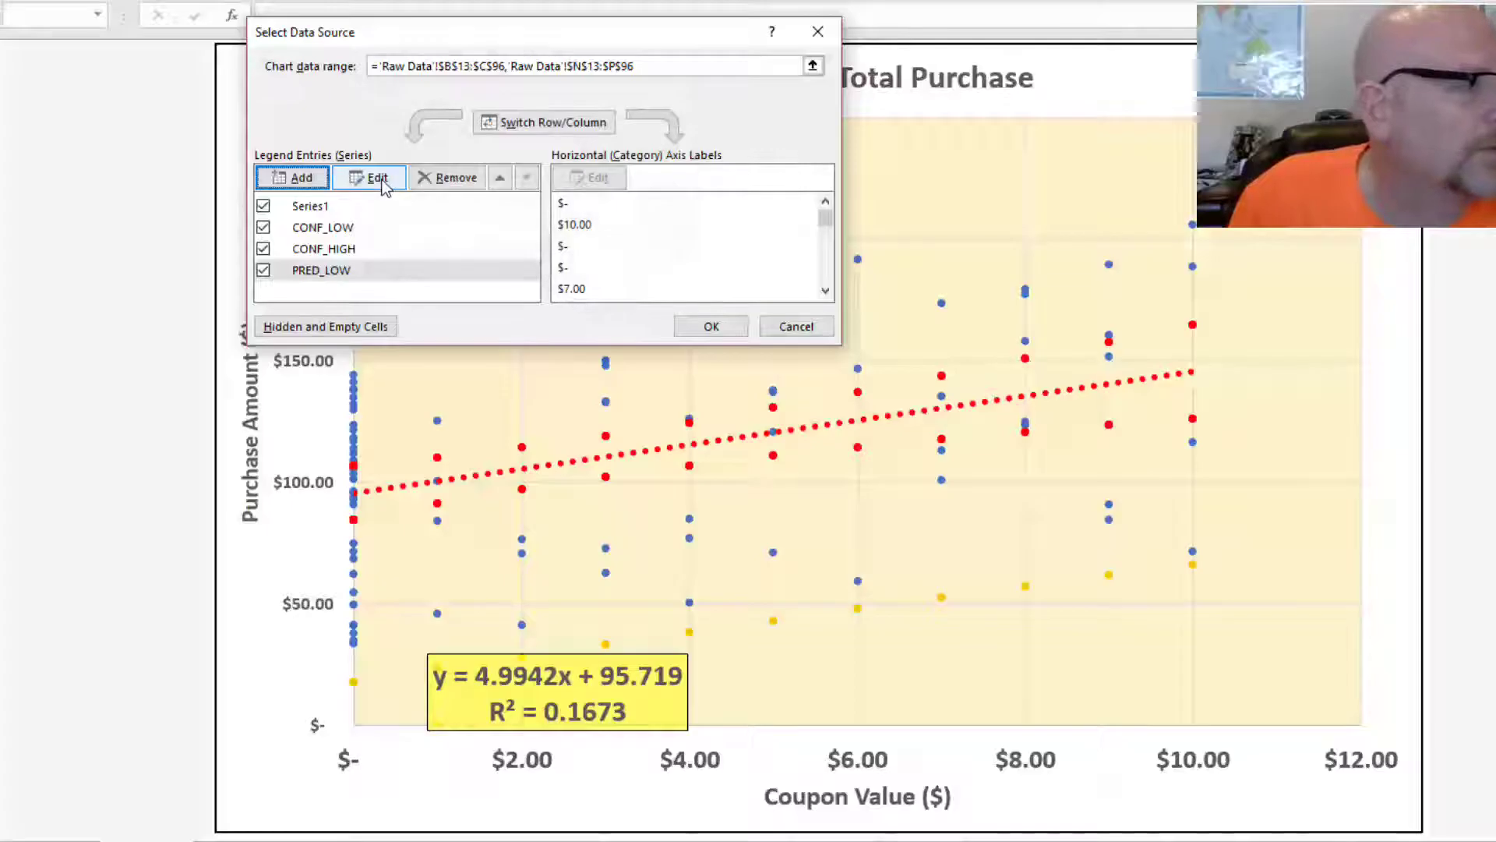
Add another chart series named PRED_HIGH with X values from the CouponValue range B13:B96 on the Raw Data sheet
left_click(290, 178)
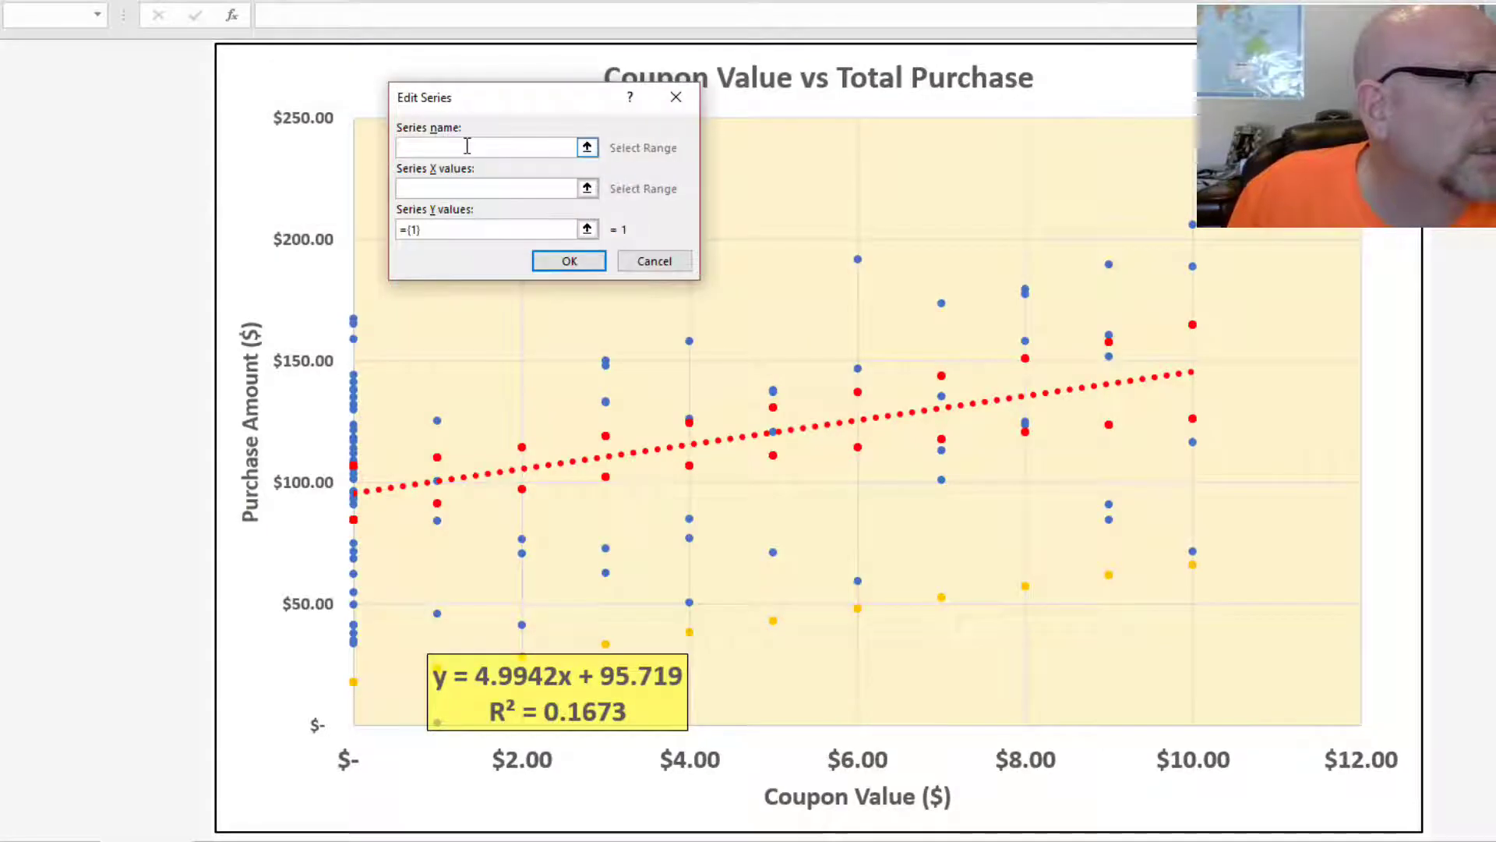
type("PRED")
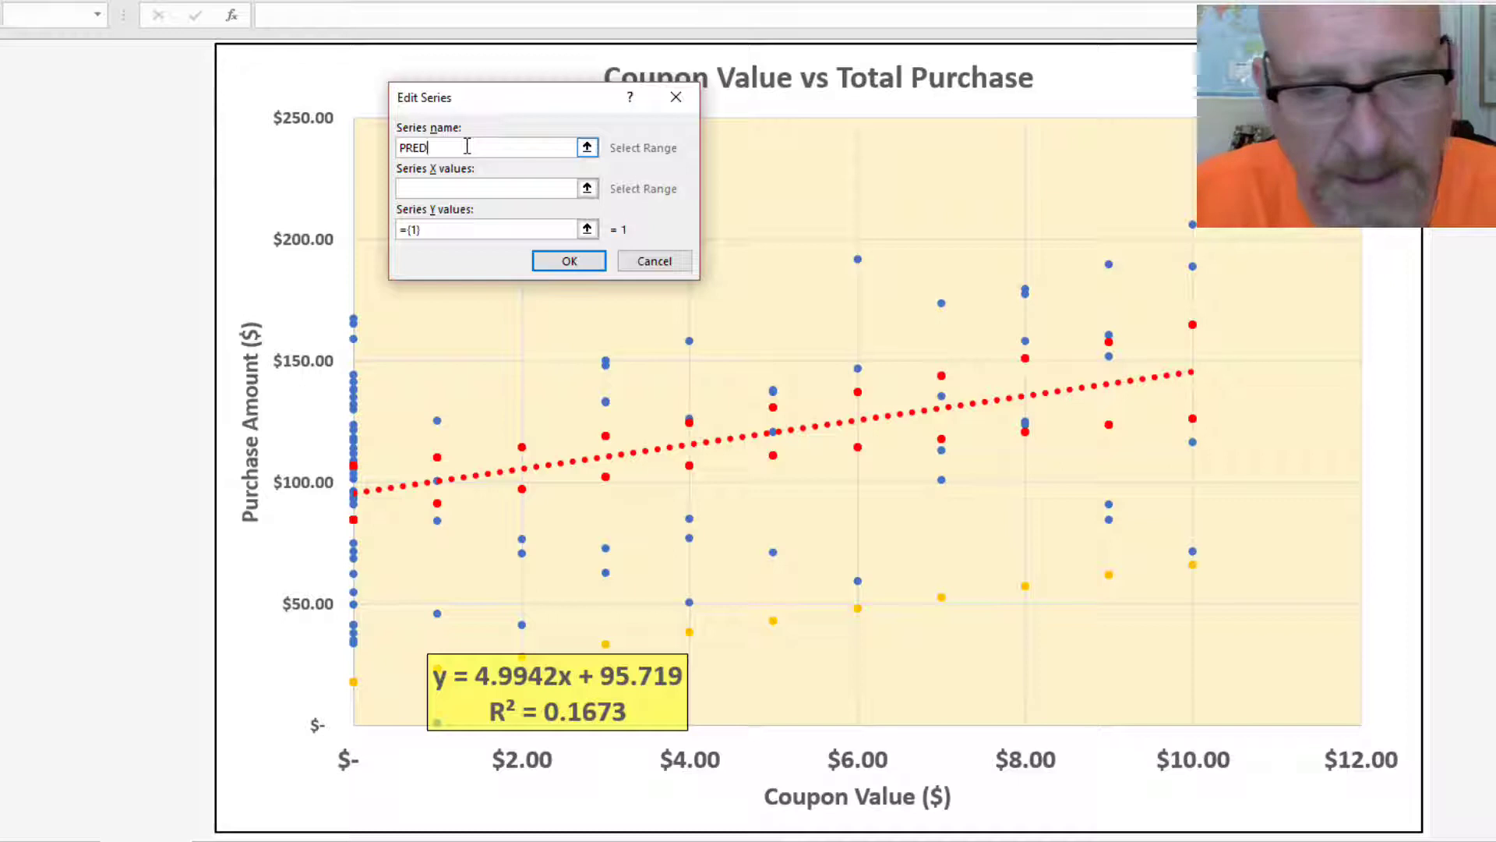
type("_HIGH")
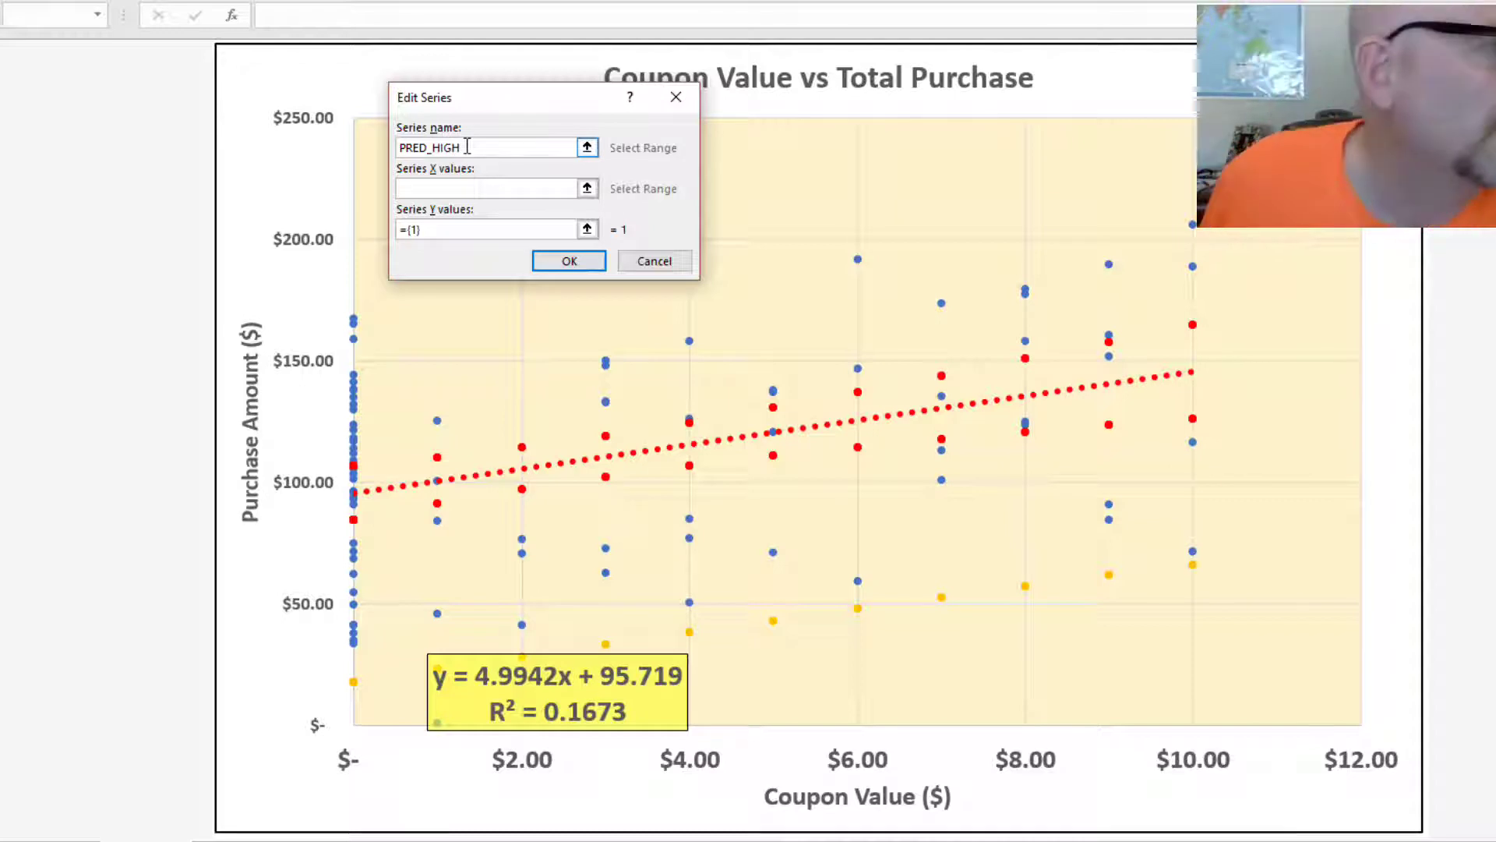
left_click(587, 188)
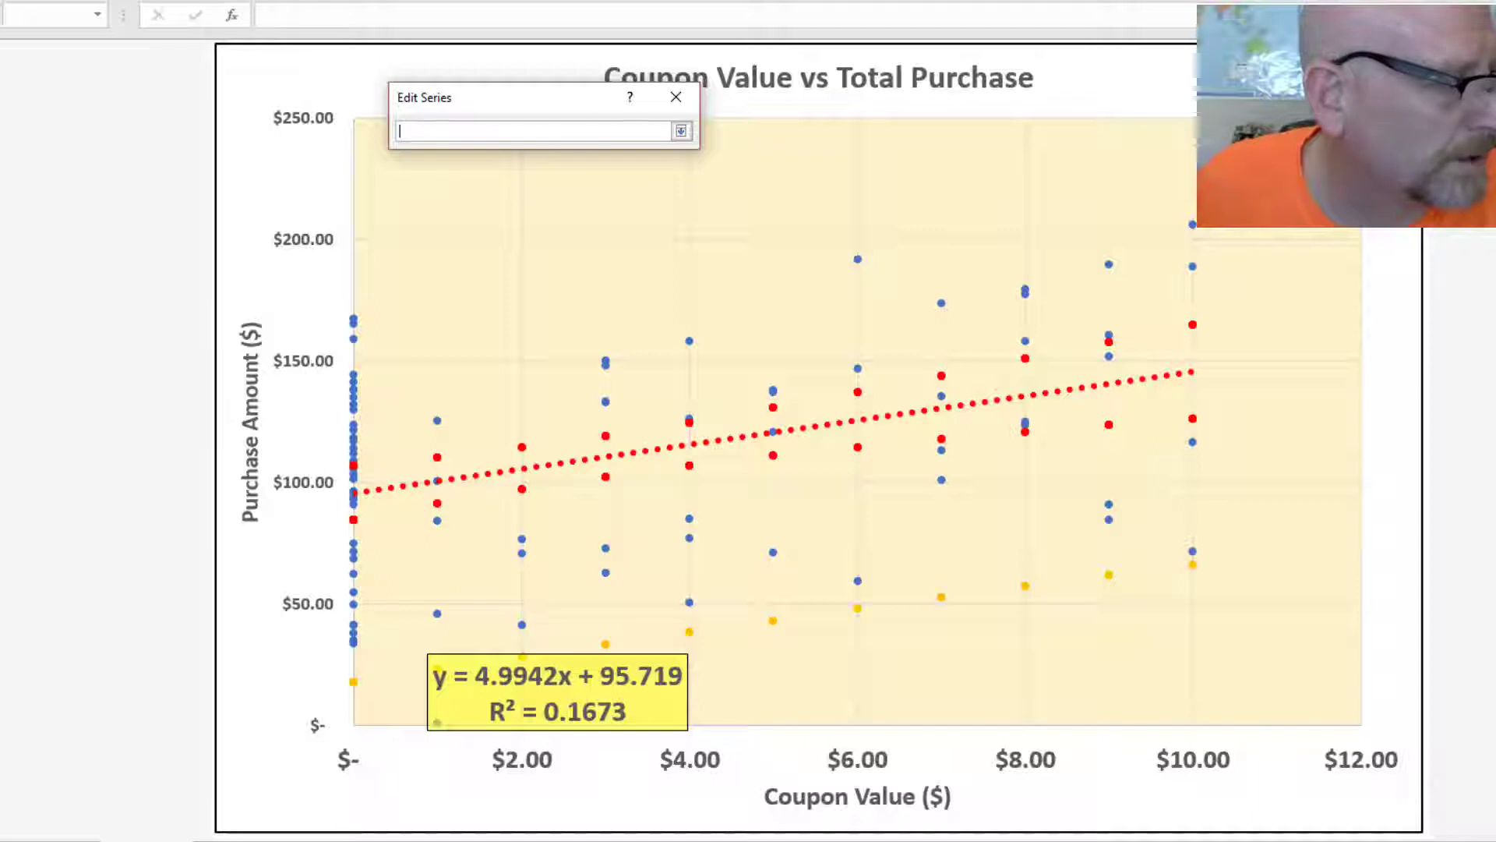
left_click(224, 839)
scroll(180, 421, "up", 18)
left_click_drag(178, 377, 191, 795)
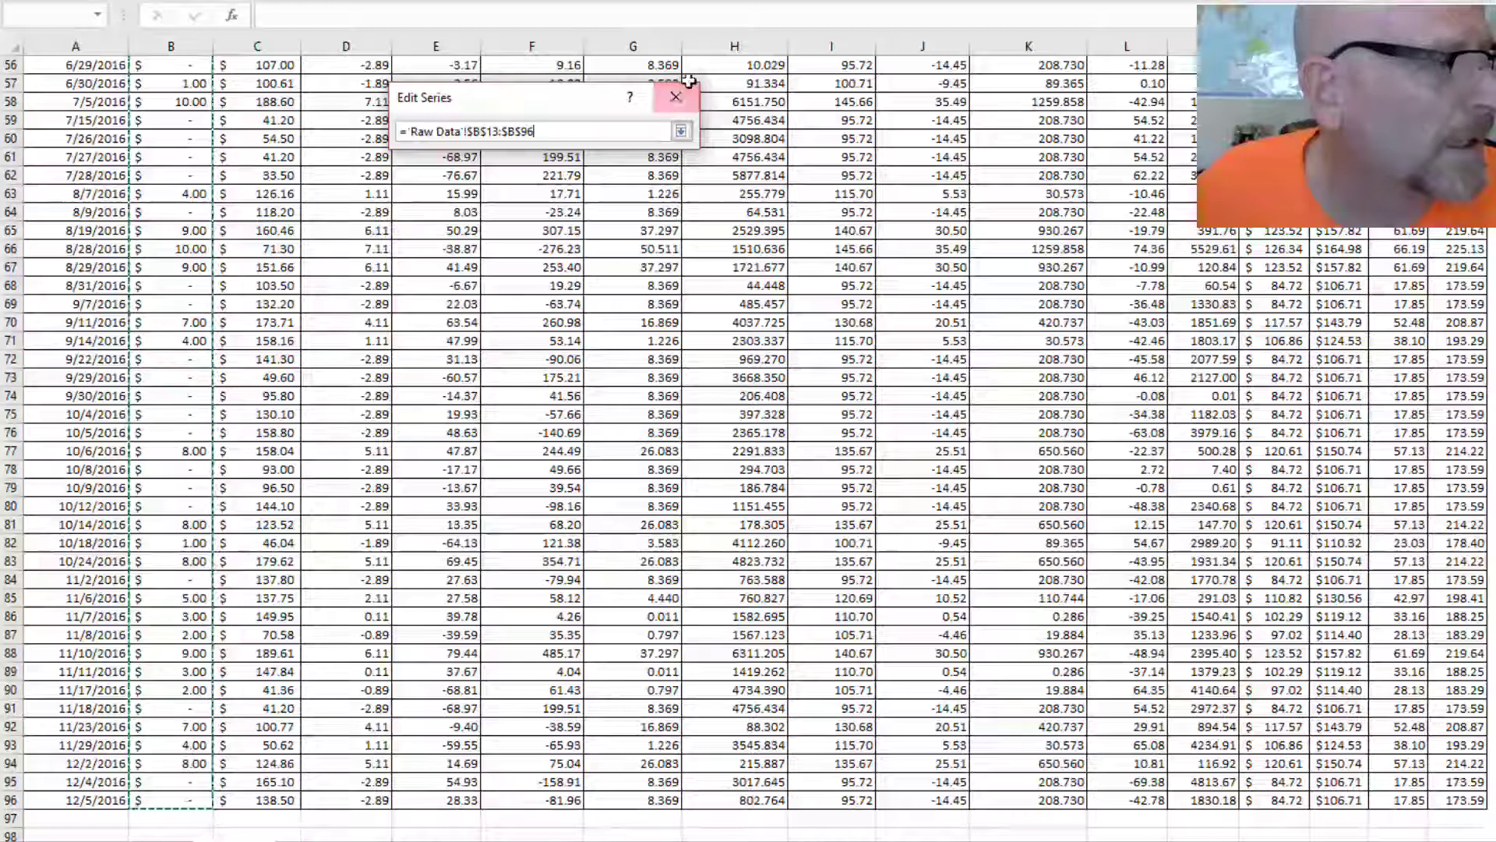
left_click(680, 131)
Set the PRED_HIGH series Y values to the Pred Interval HIGH range Q13:Q96 and apply the chart's data source changes
left_click(587, 229)
scroll(1444, 372, "up", 18)
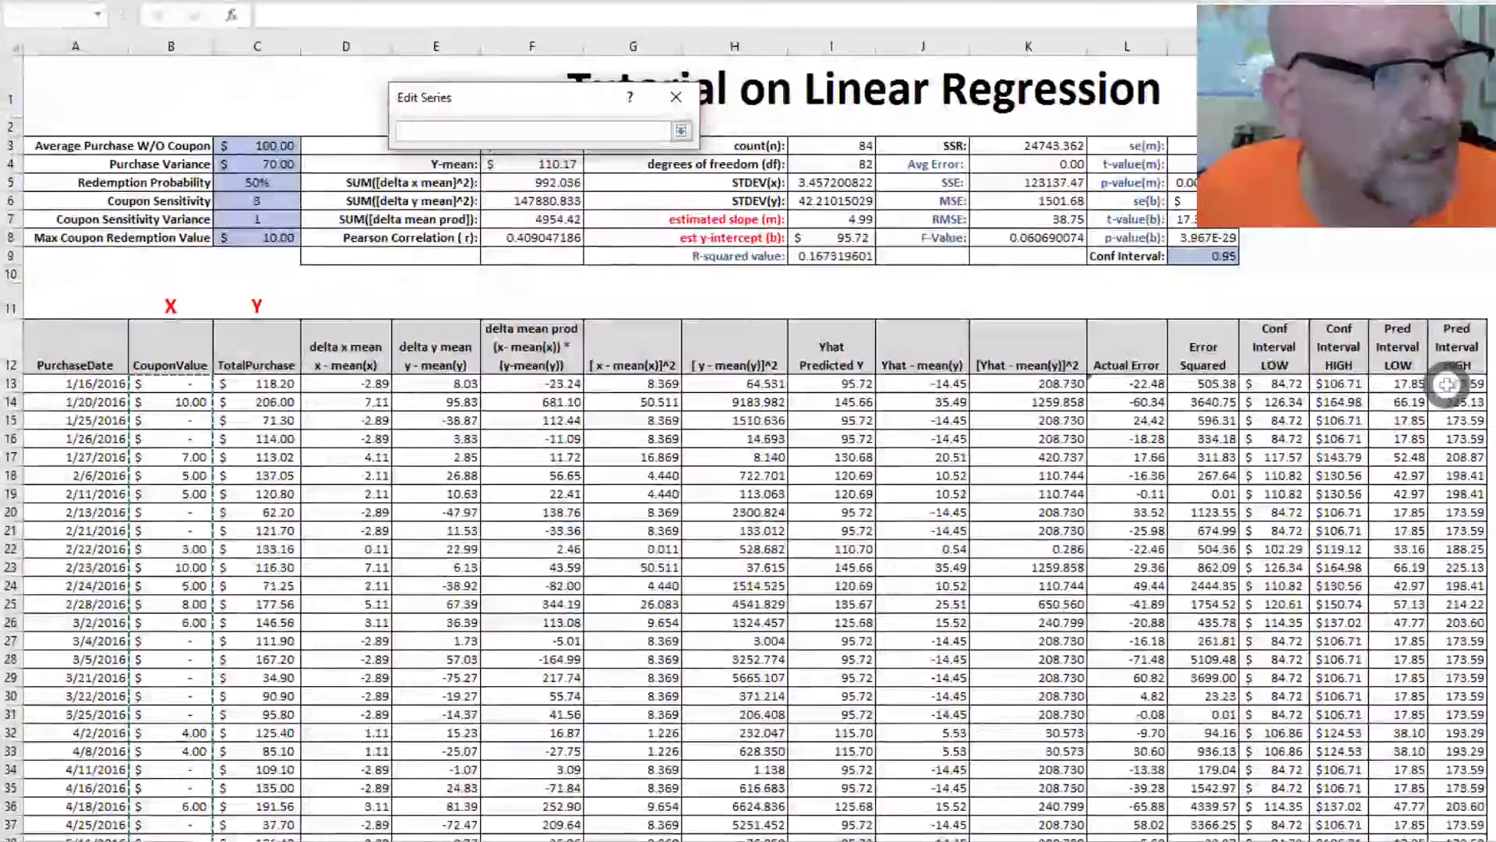
scroll(1444, 372, "down", 17)
scroll(1478, 764, "down", 5)
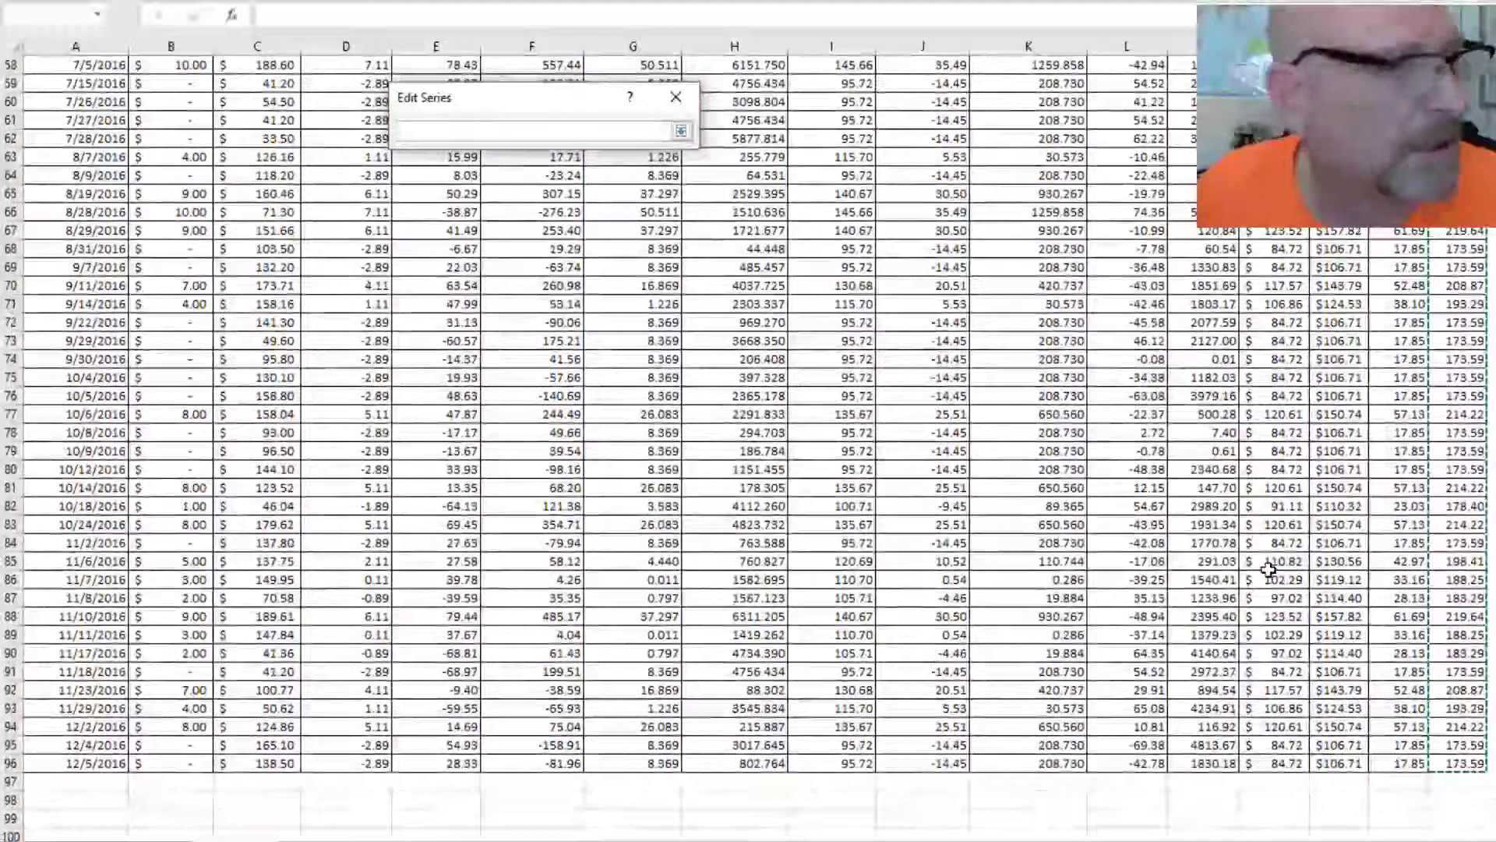
left_click(686, 95)
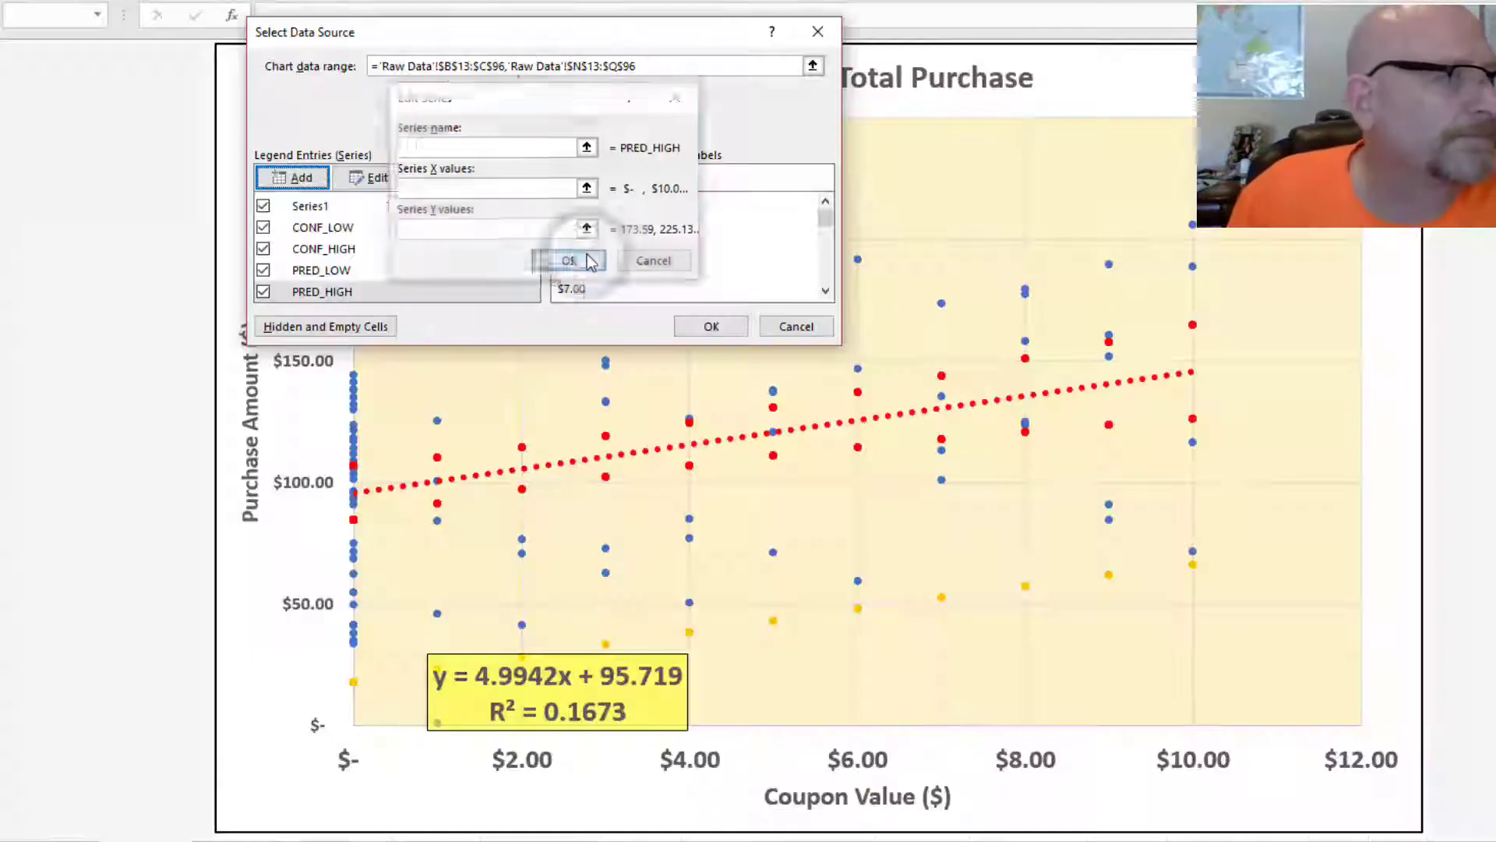
left_click(573, 259)
left_click(696, 332)
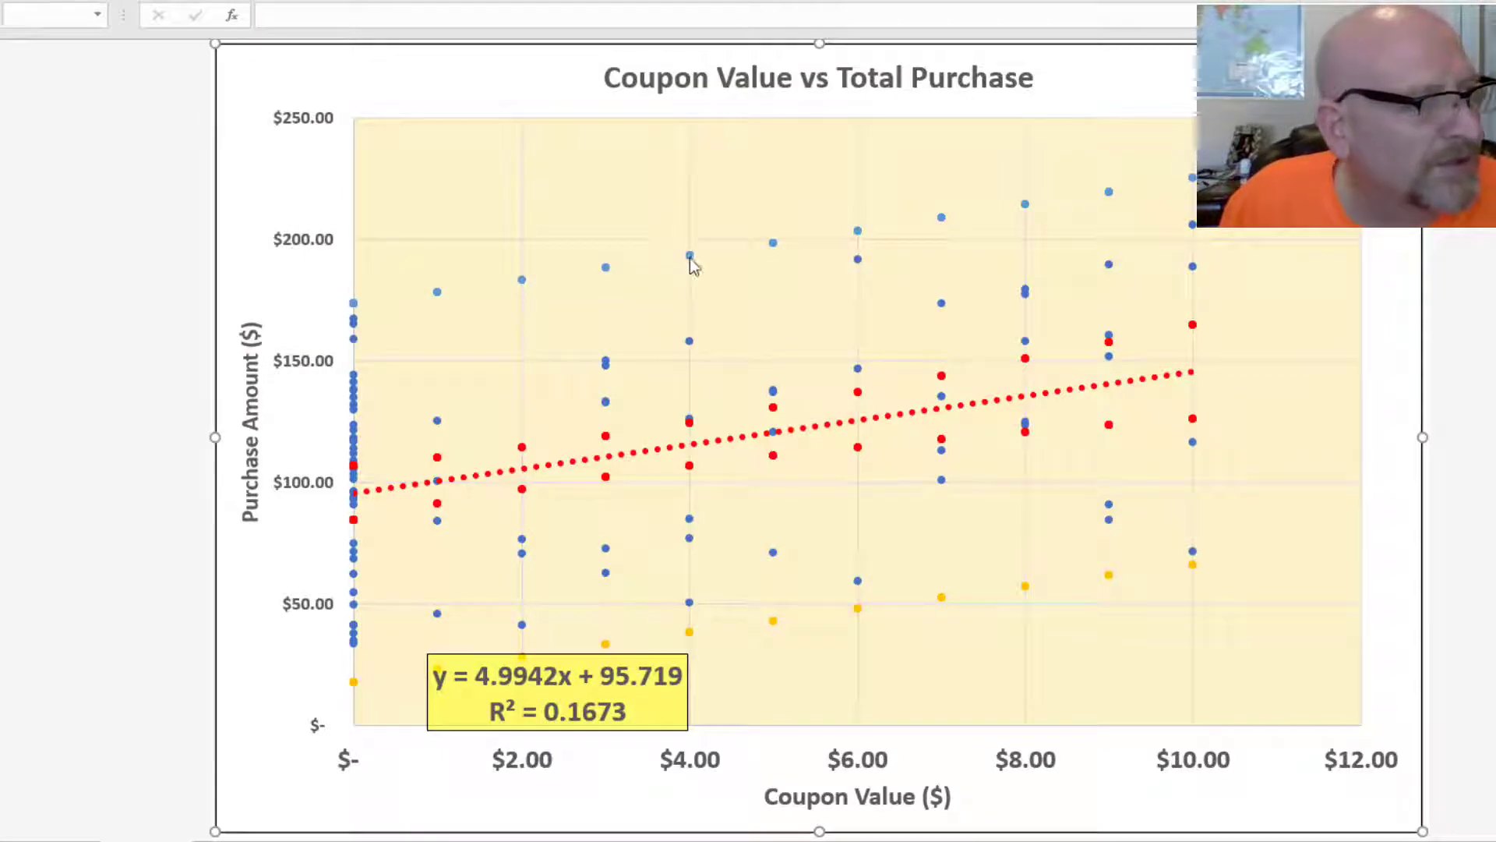
Recolour the PRED_HIGH series markers green and the PRED_LOW series markers teal on the scatter chart
right_click(942, 220)
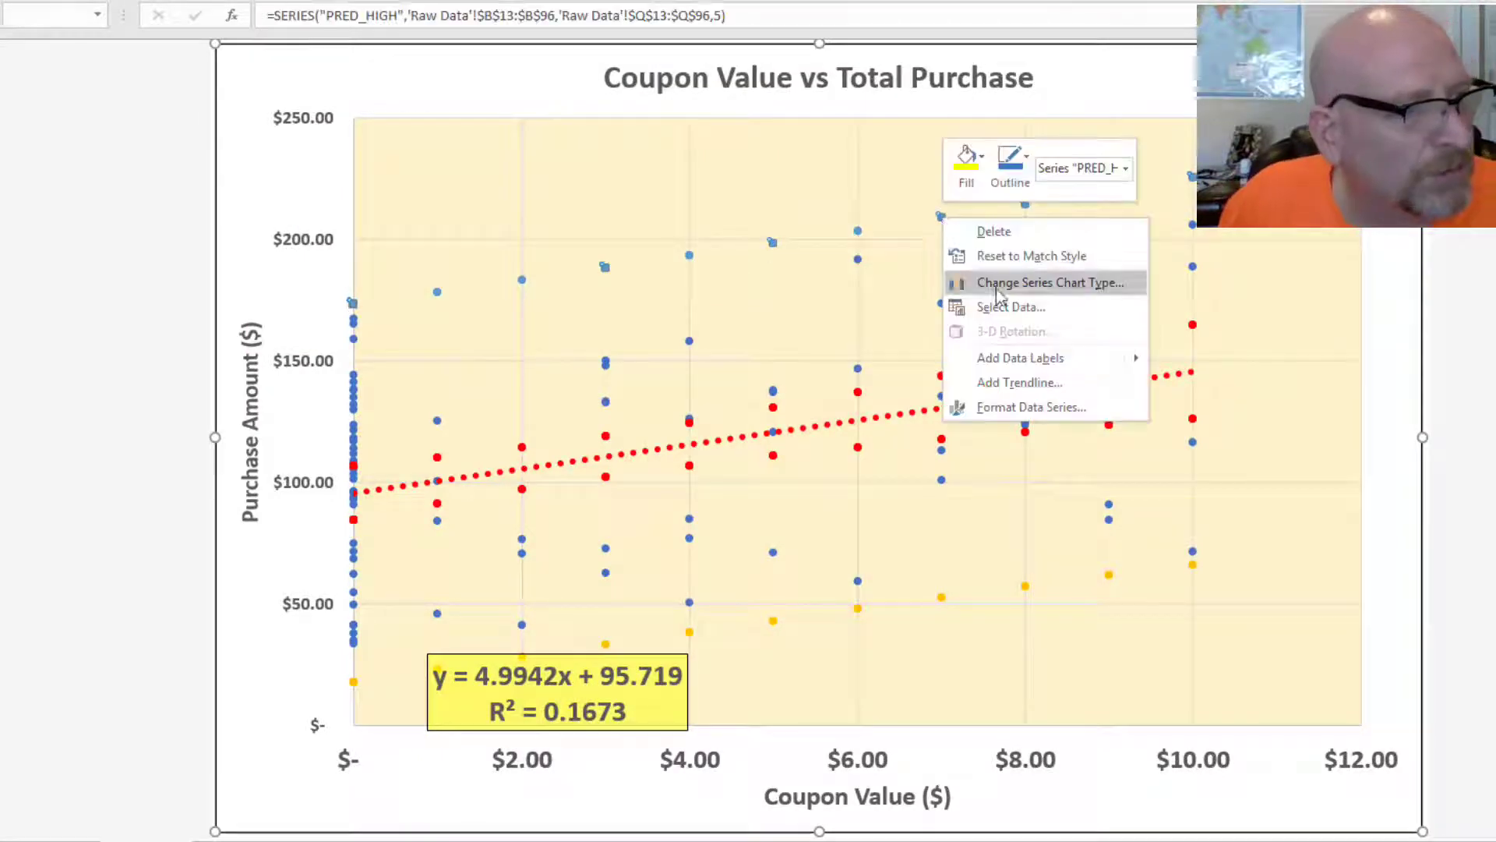
left_click(1060, 416)
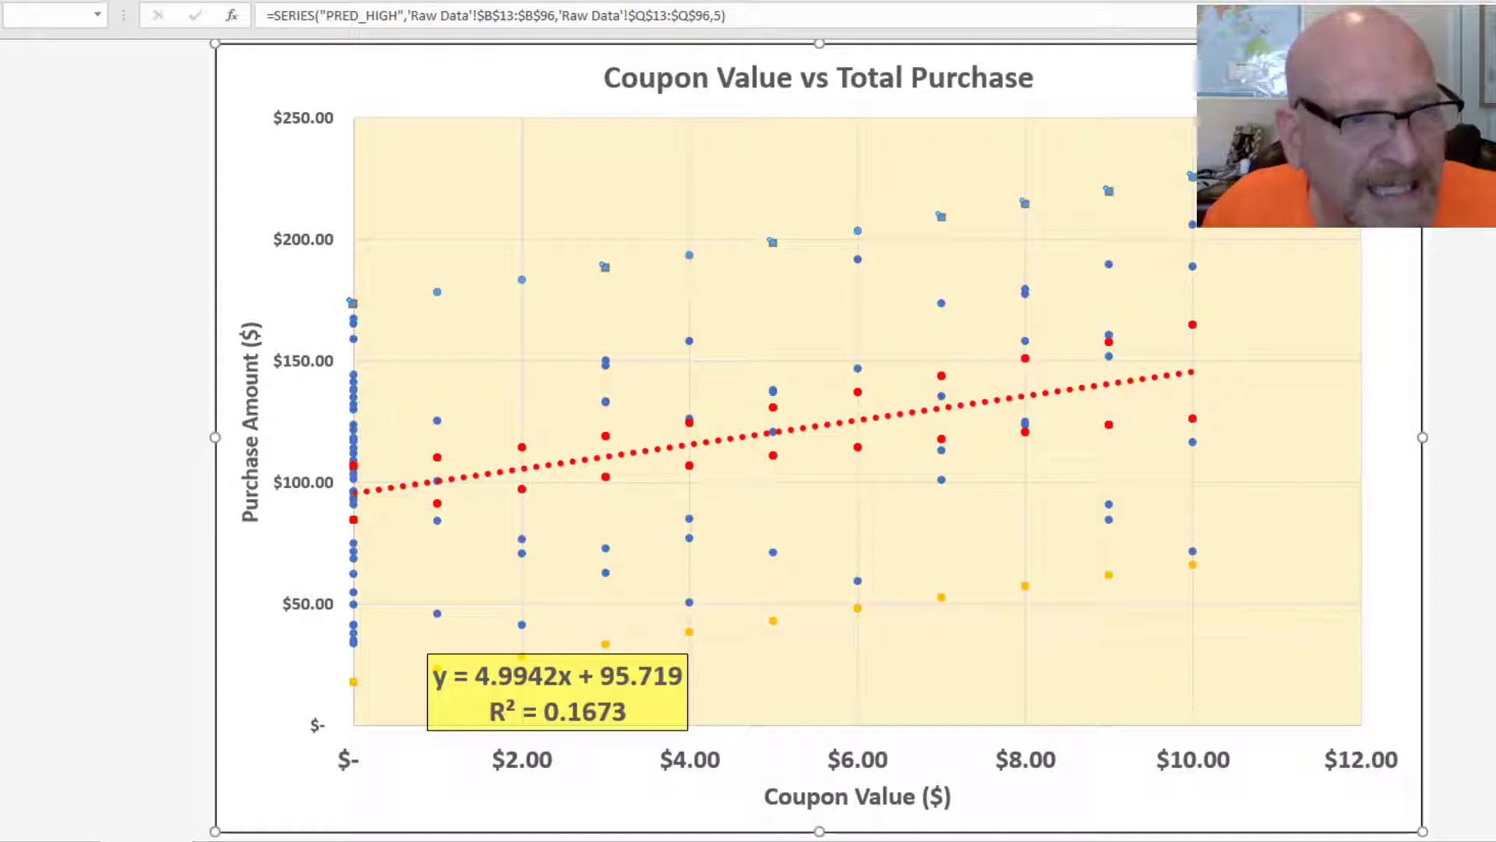
right_click(943, 600)
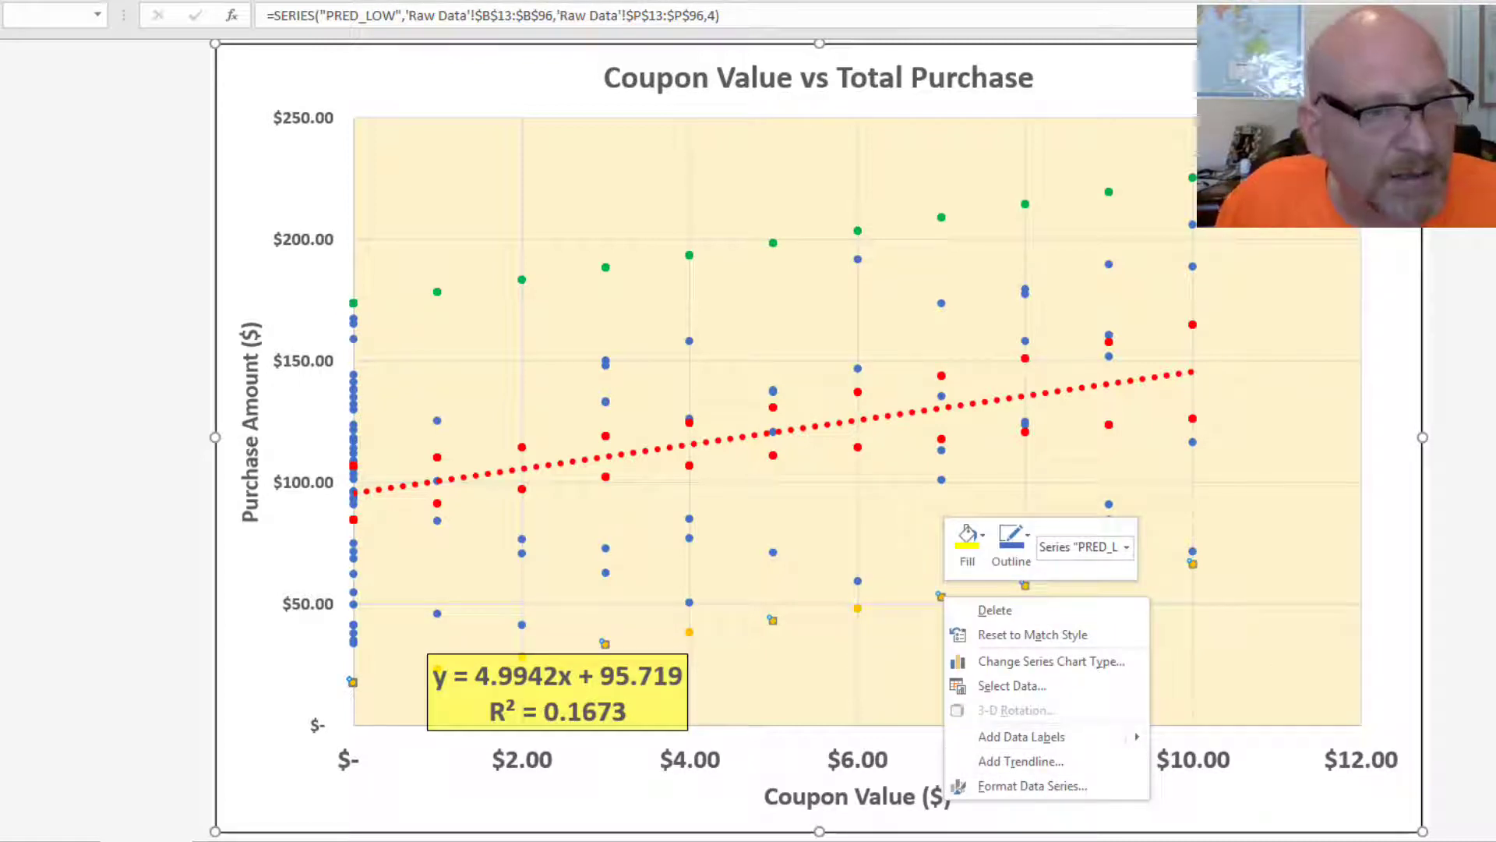
key("Escape")
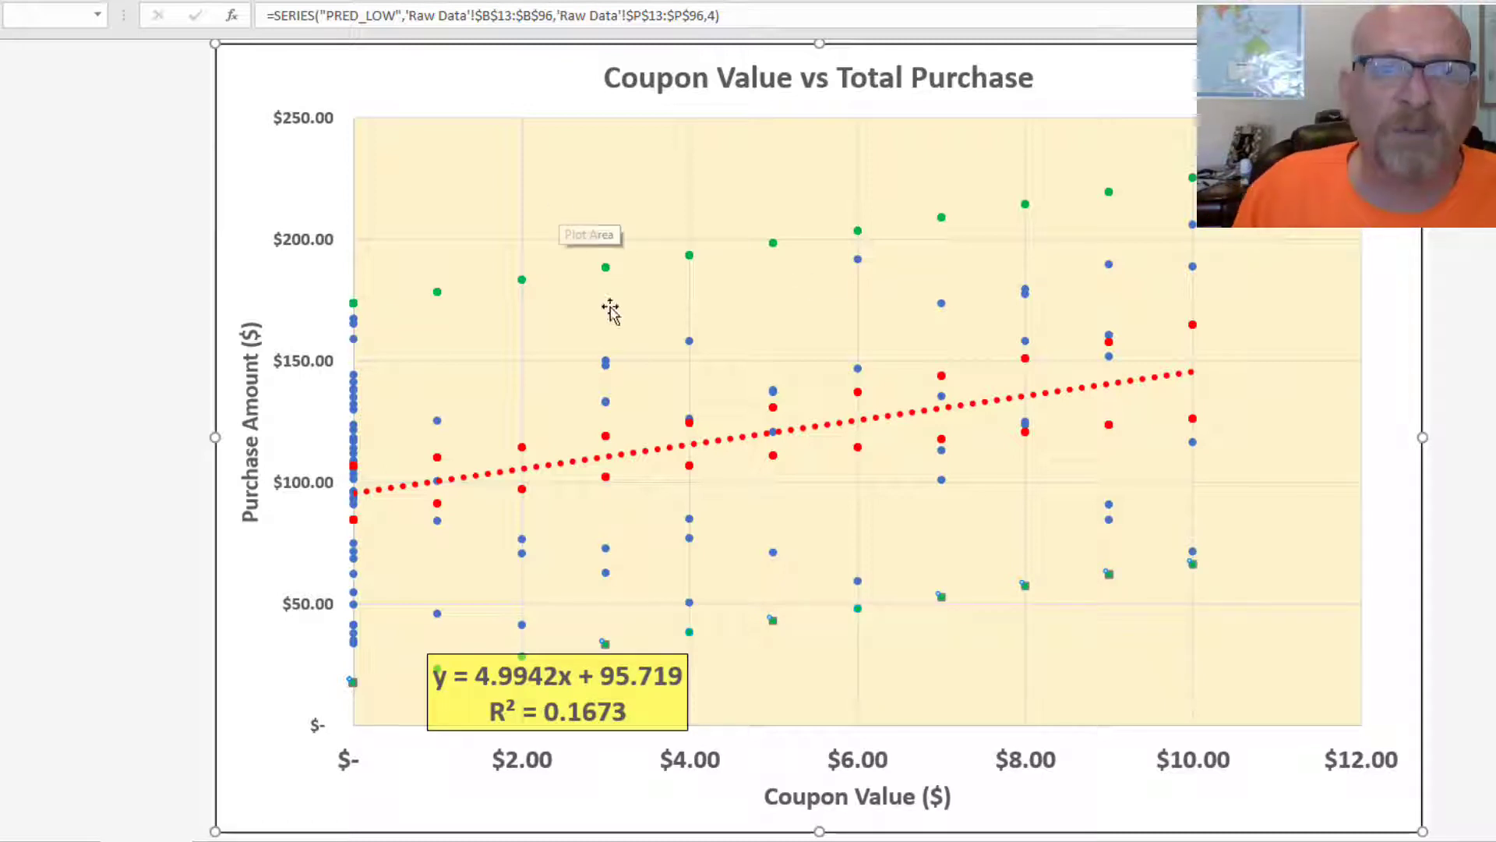
Move the trendline equation and R² label down so it no longer covers the PRED_LOW points
left_click(677, 263)
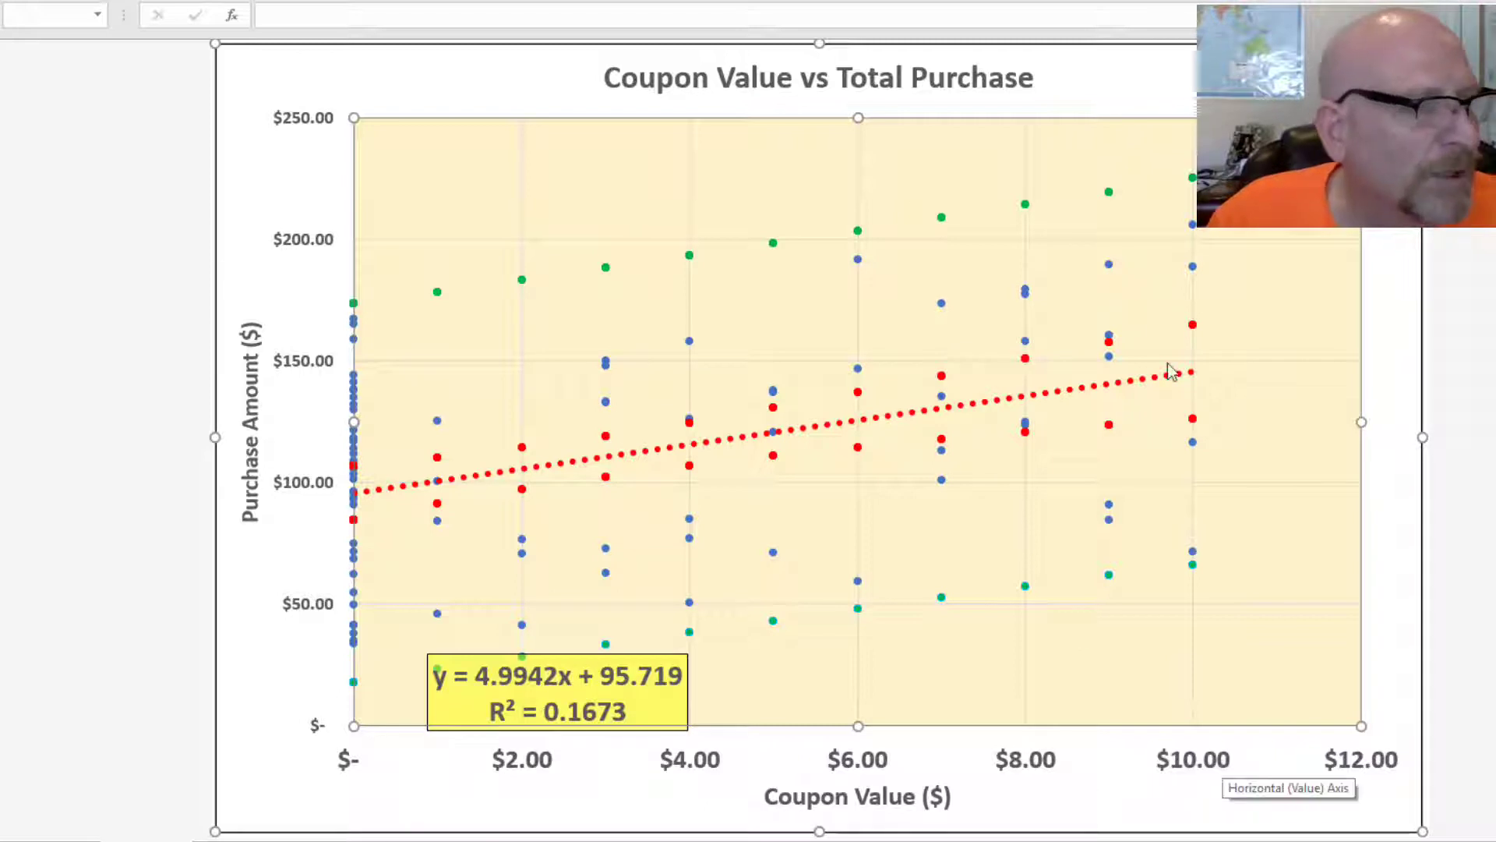
left_click(578, 673)
left_click_drag(577, 673, 591, 716)
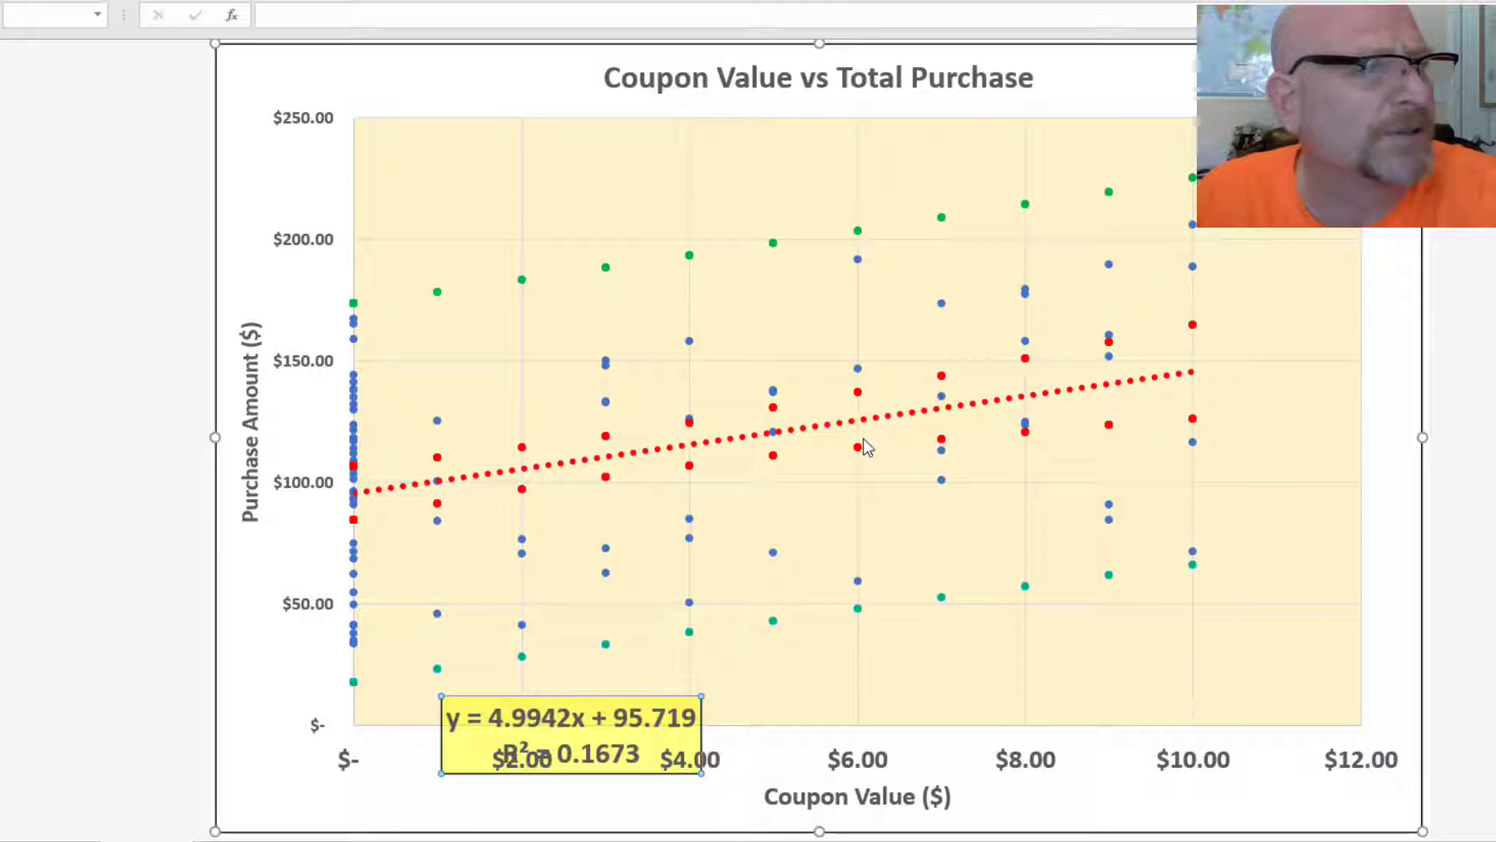
Recalculate the random sample data repeatedly and examine how the trendline, confidence points and prediction interval points respond on the chart
key("F9")
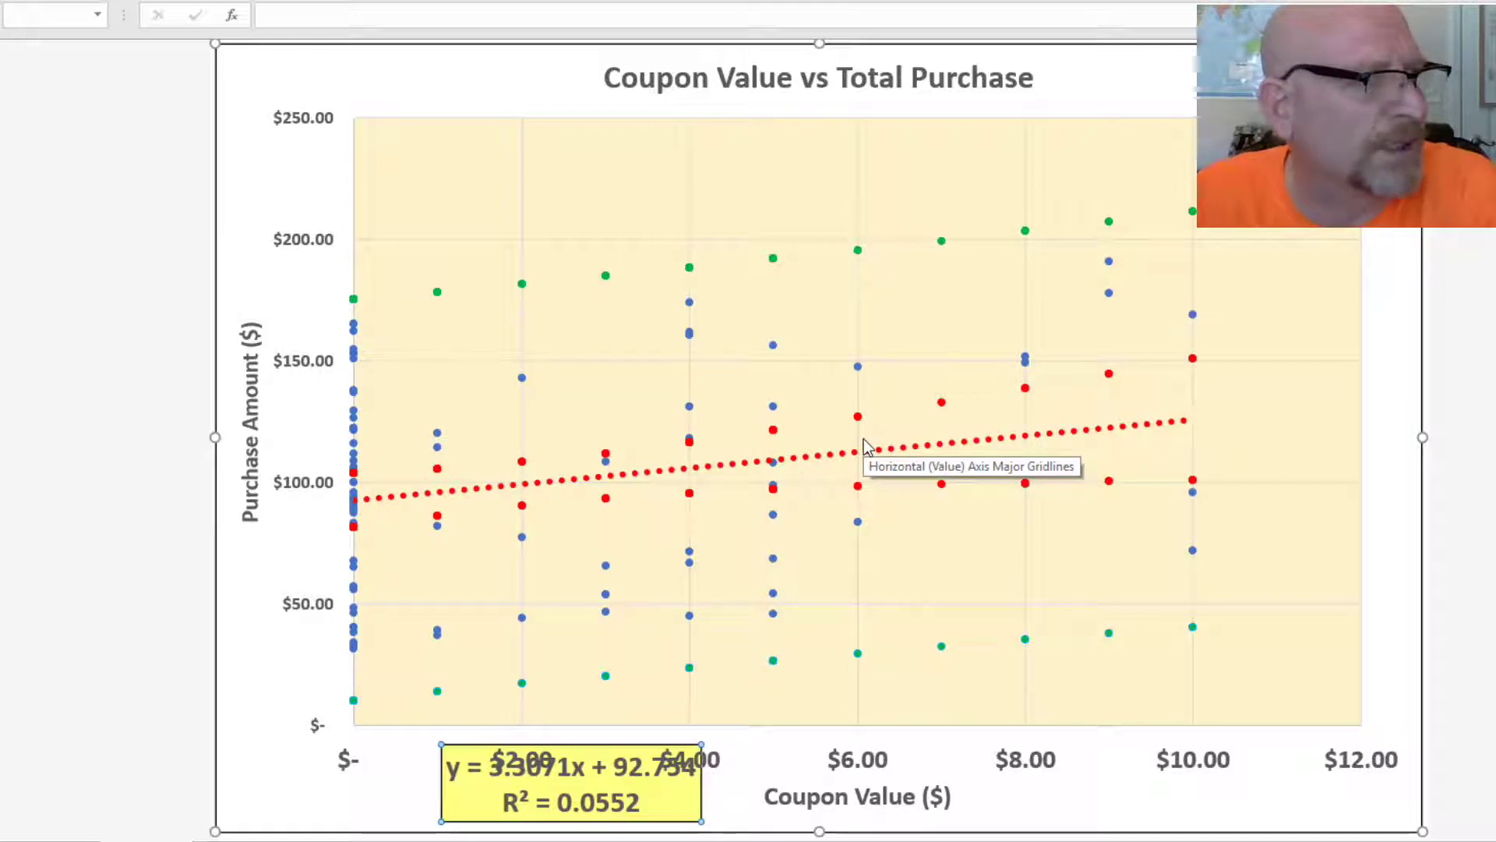
key("F9")
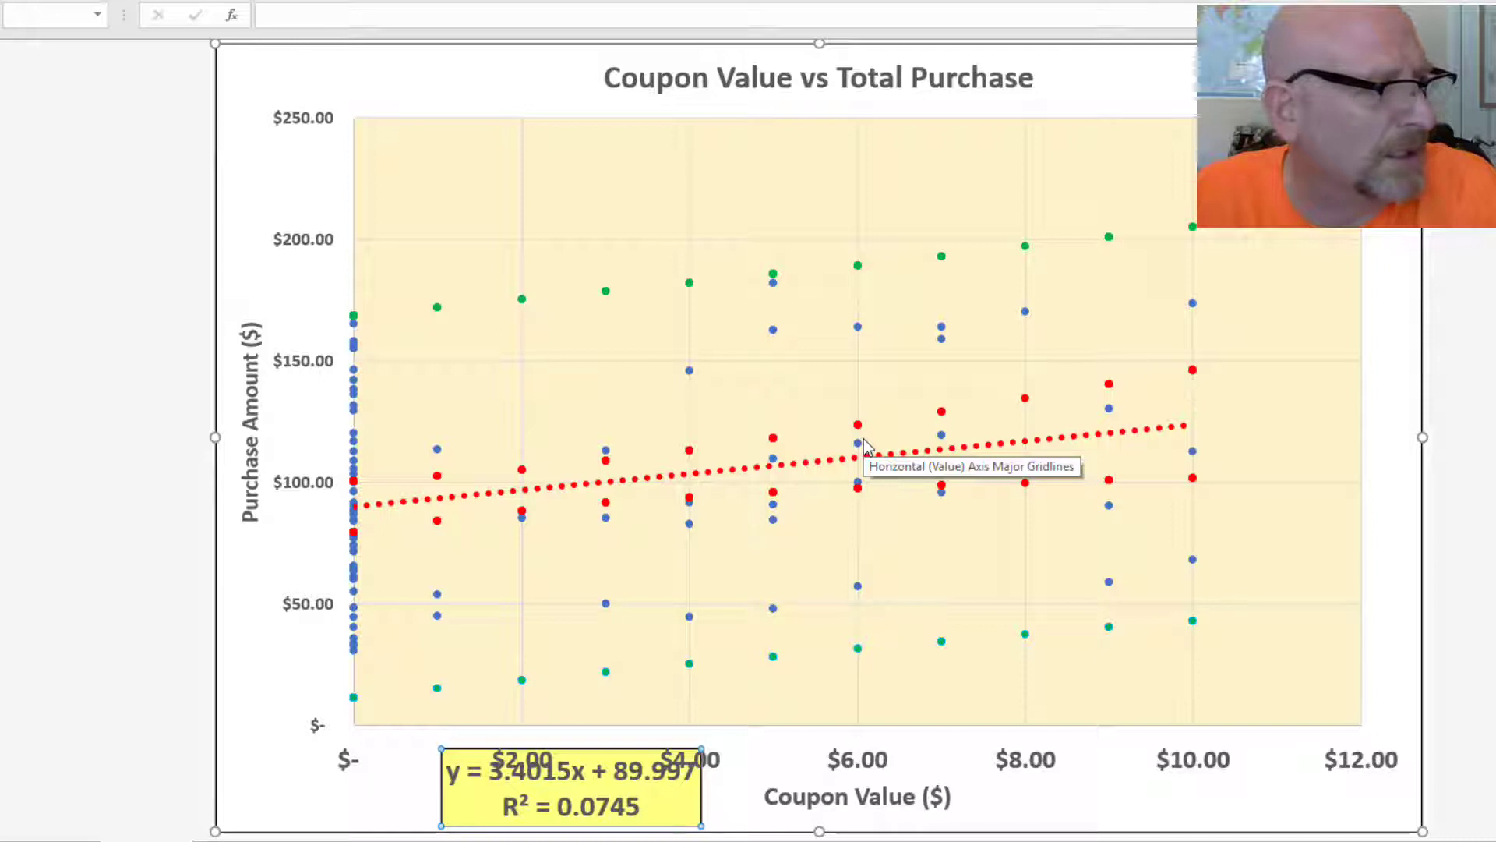
key("F9")
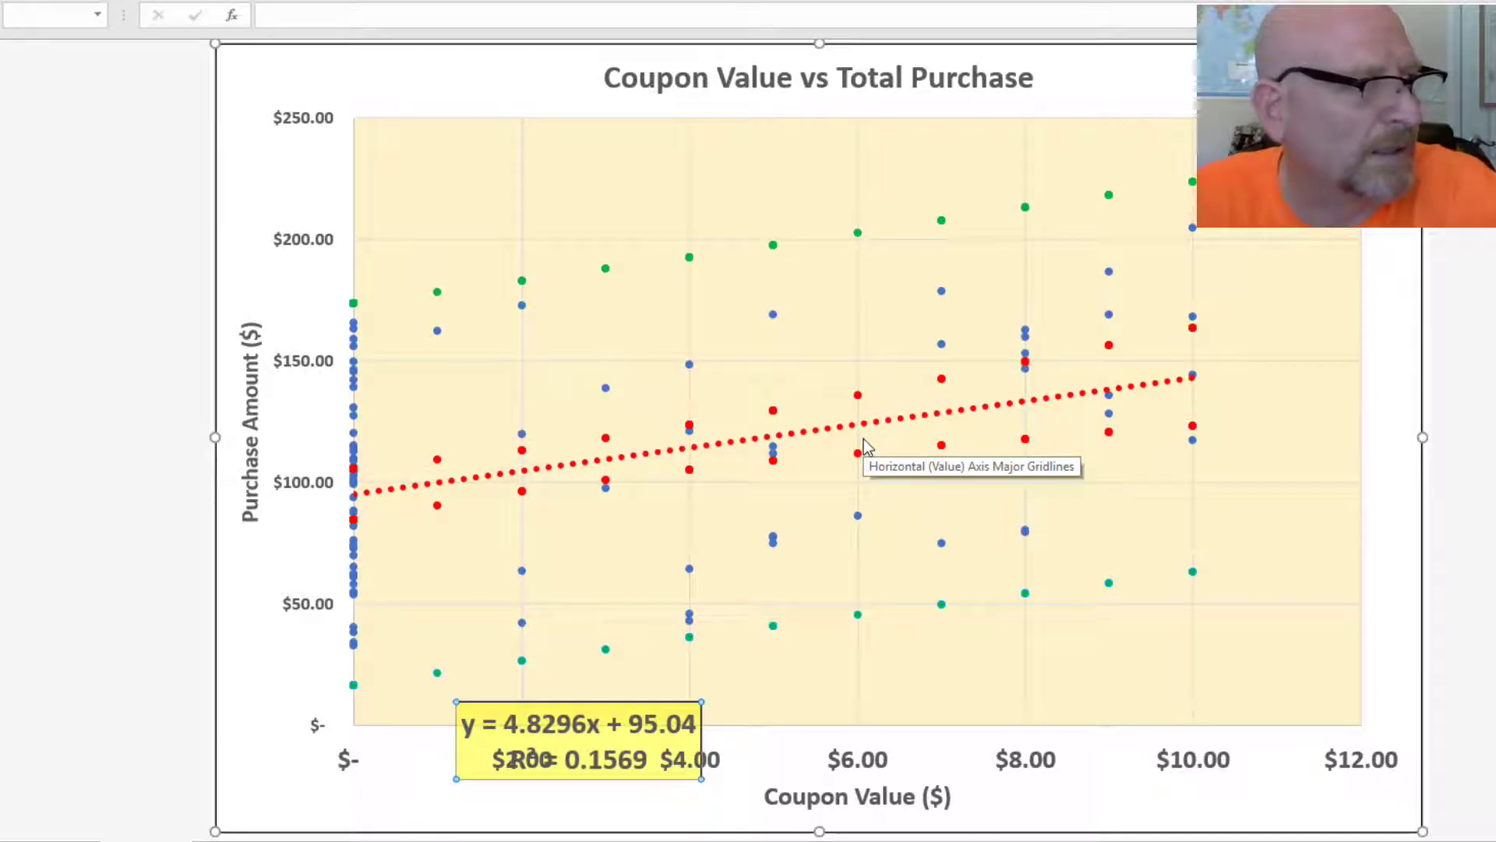
key("F9")
key("F9")
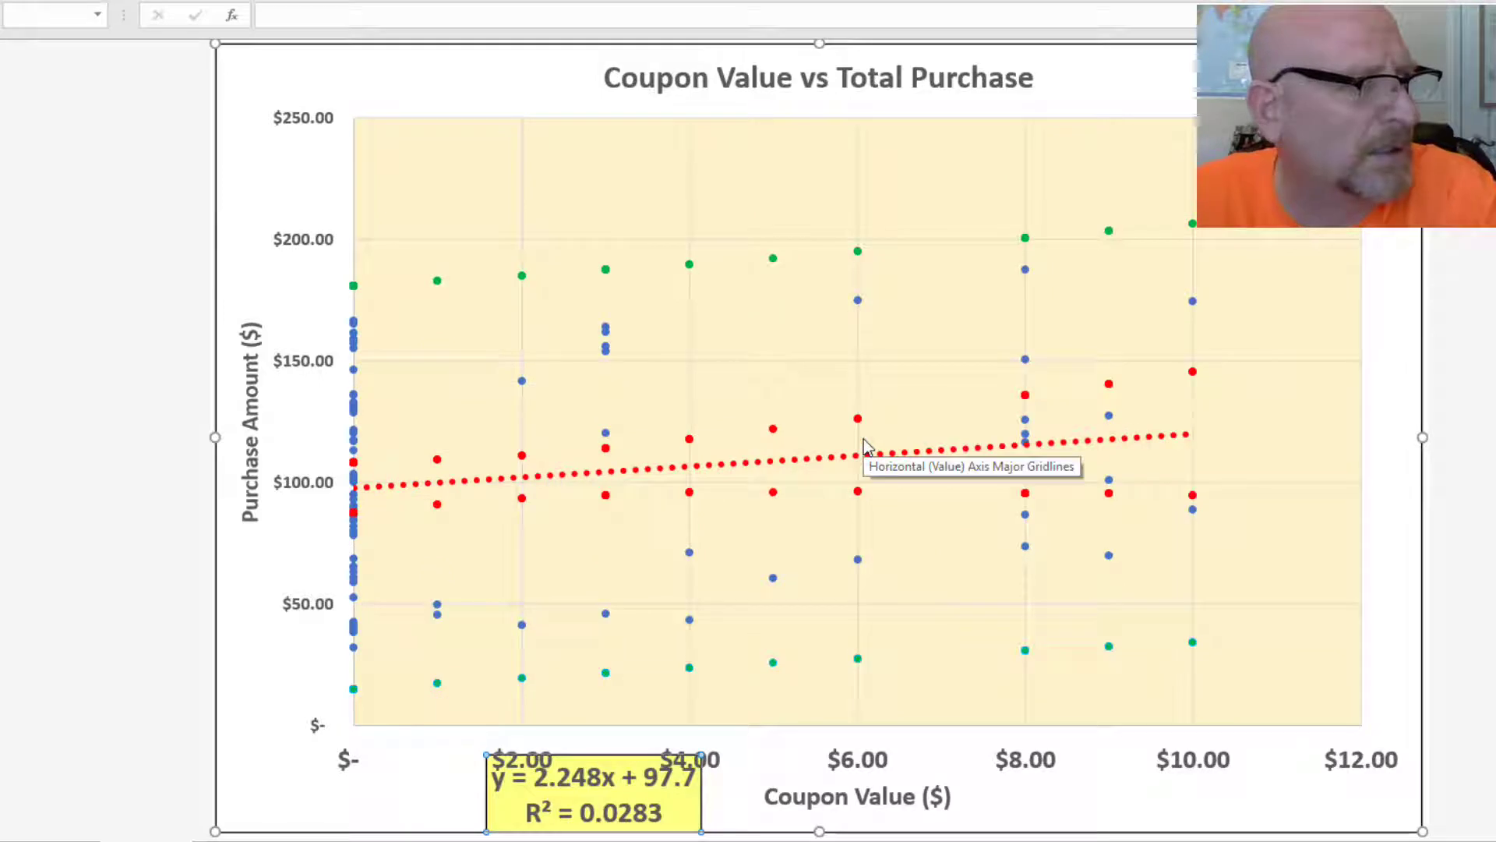
key("F9")
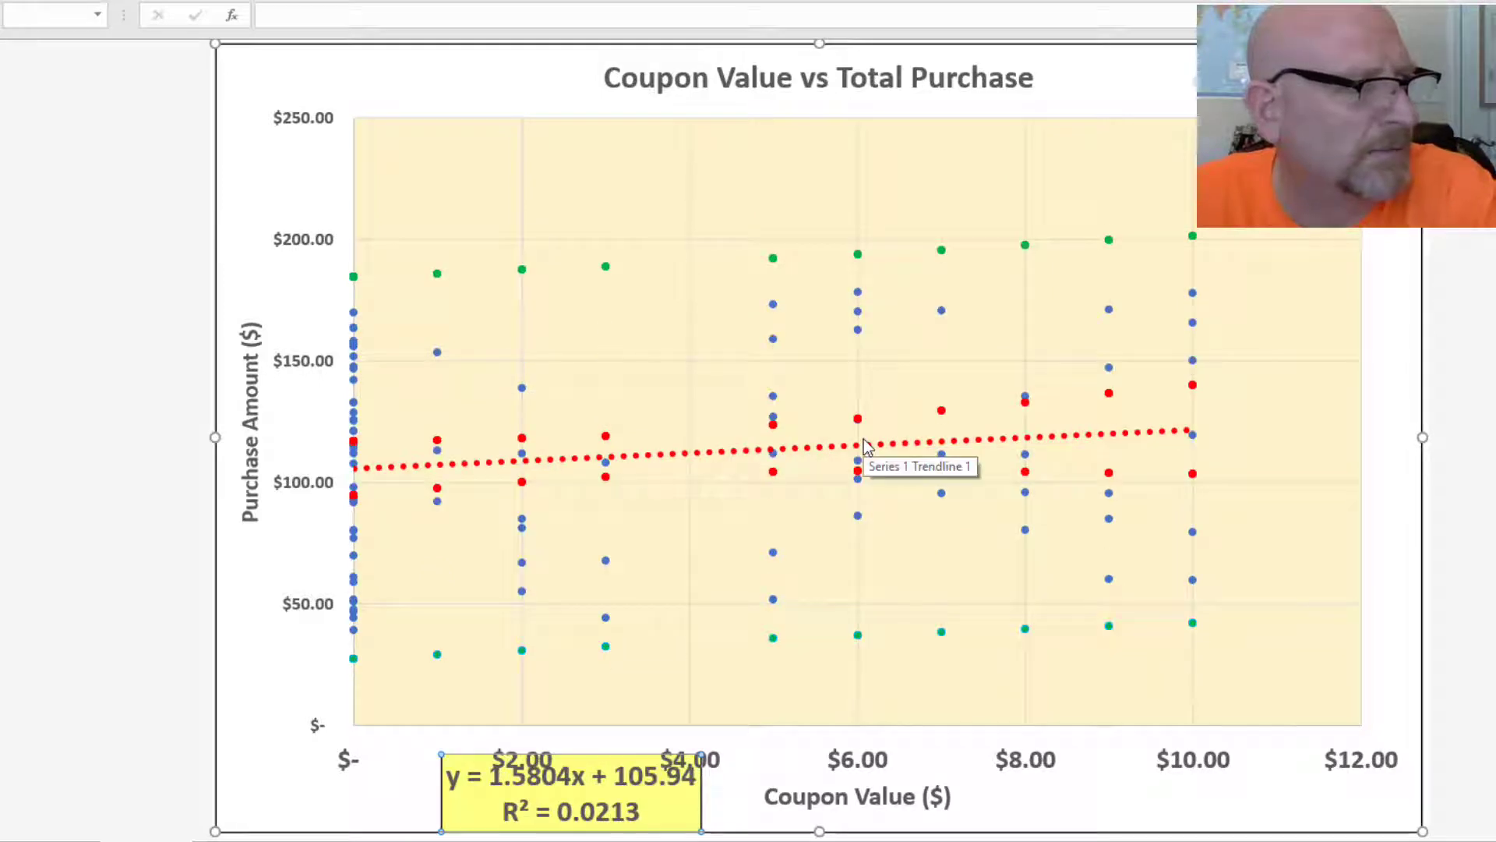
key("F9")
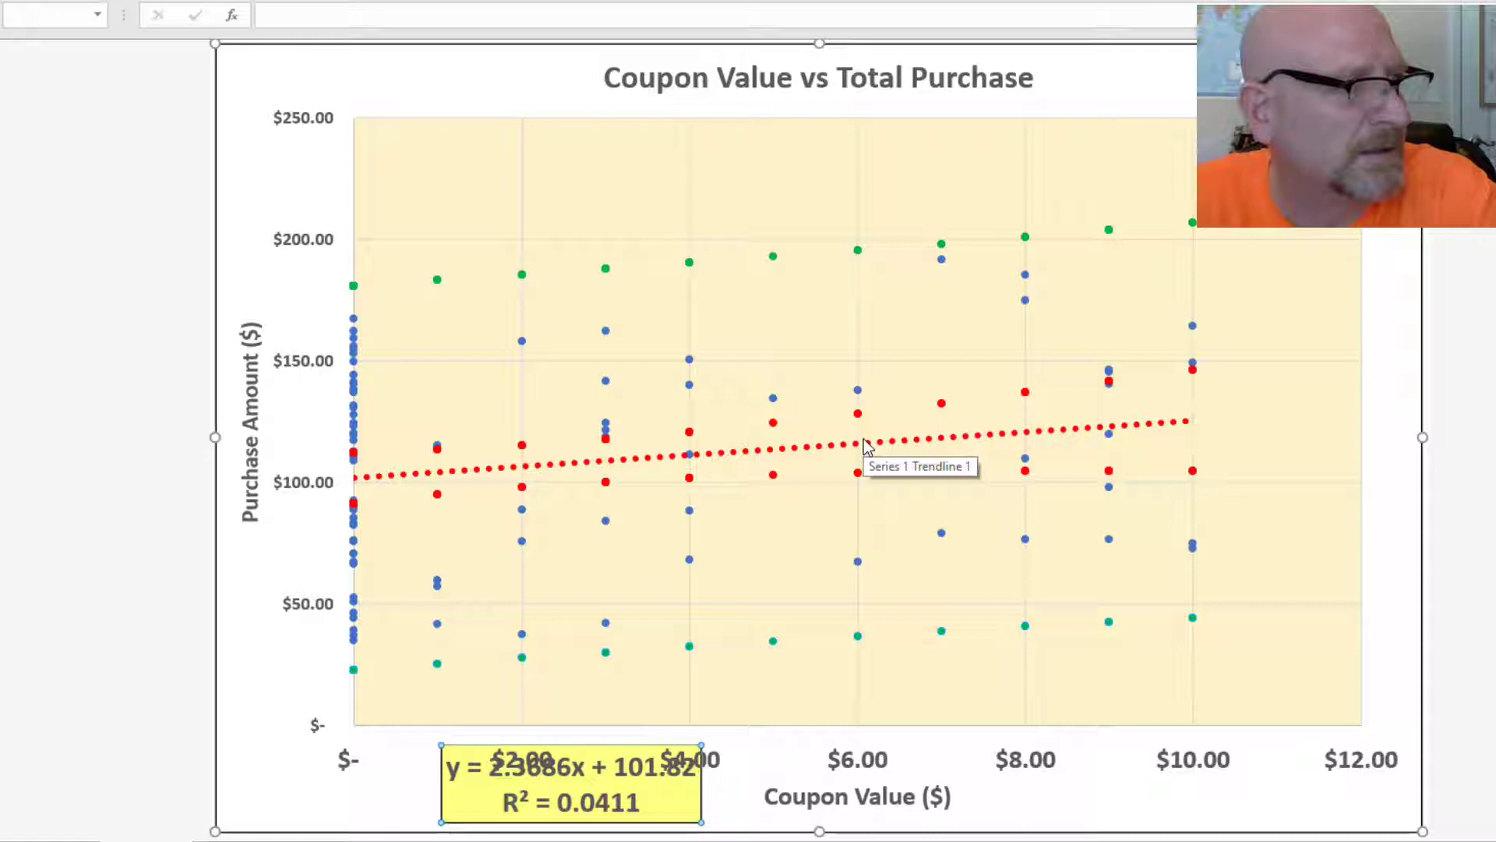
key("F9")
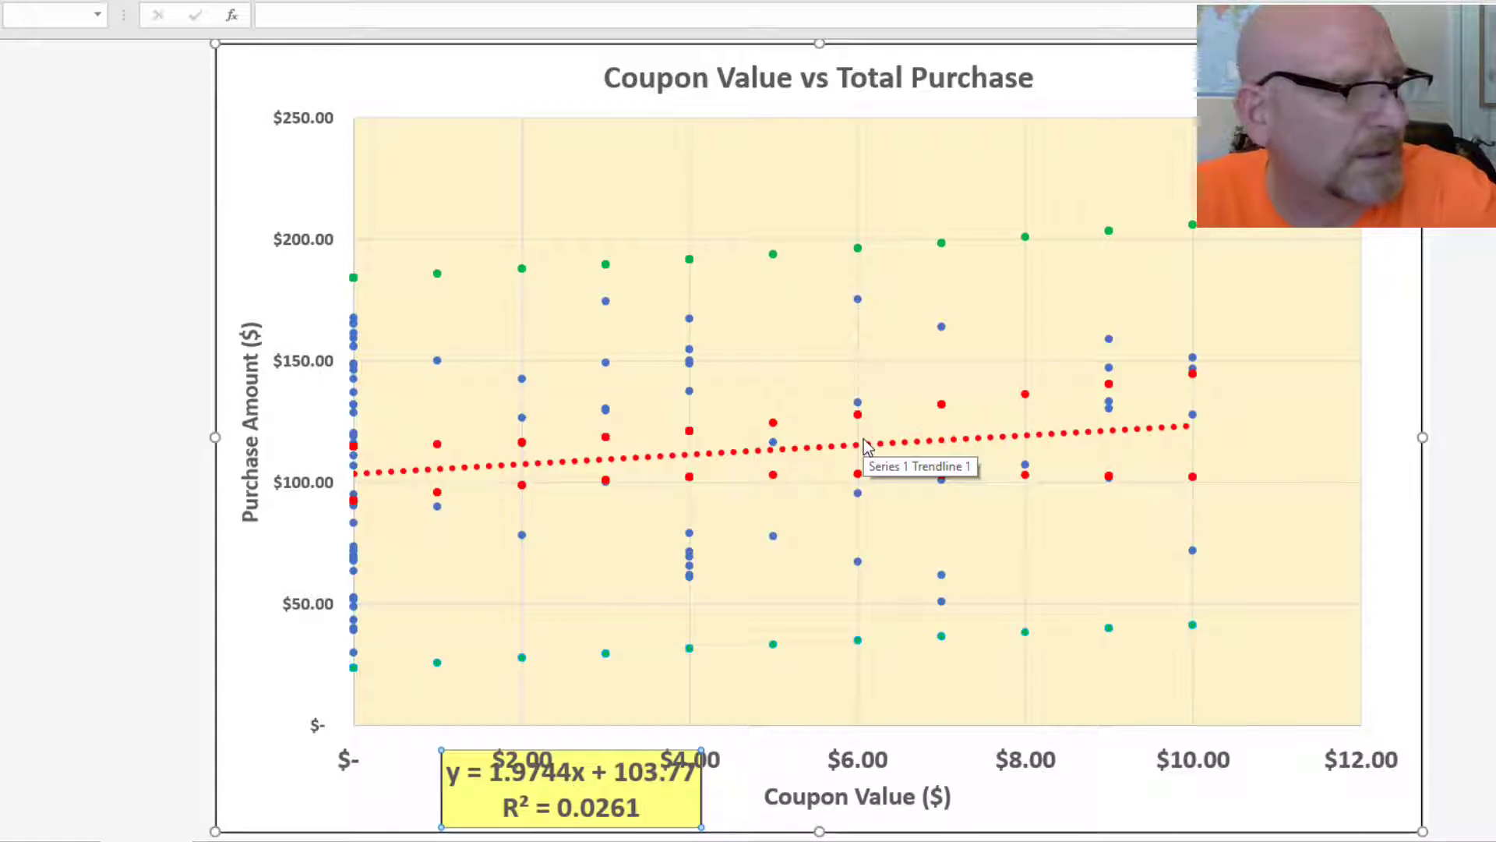
key("F9")
key("F9")
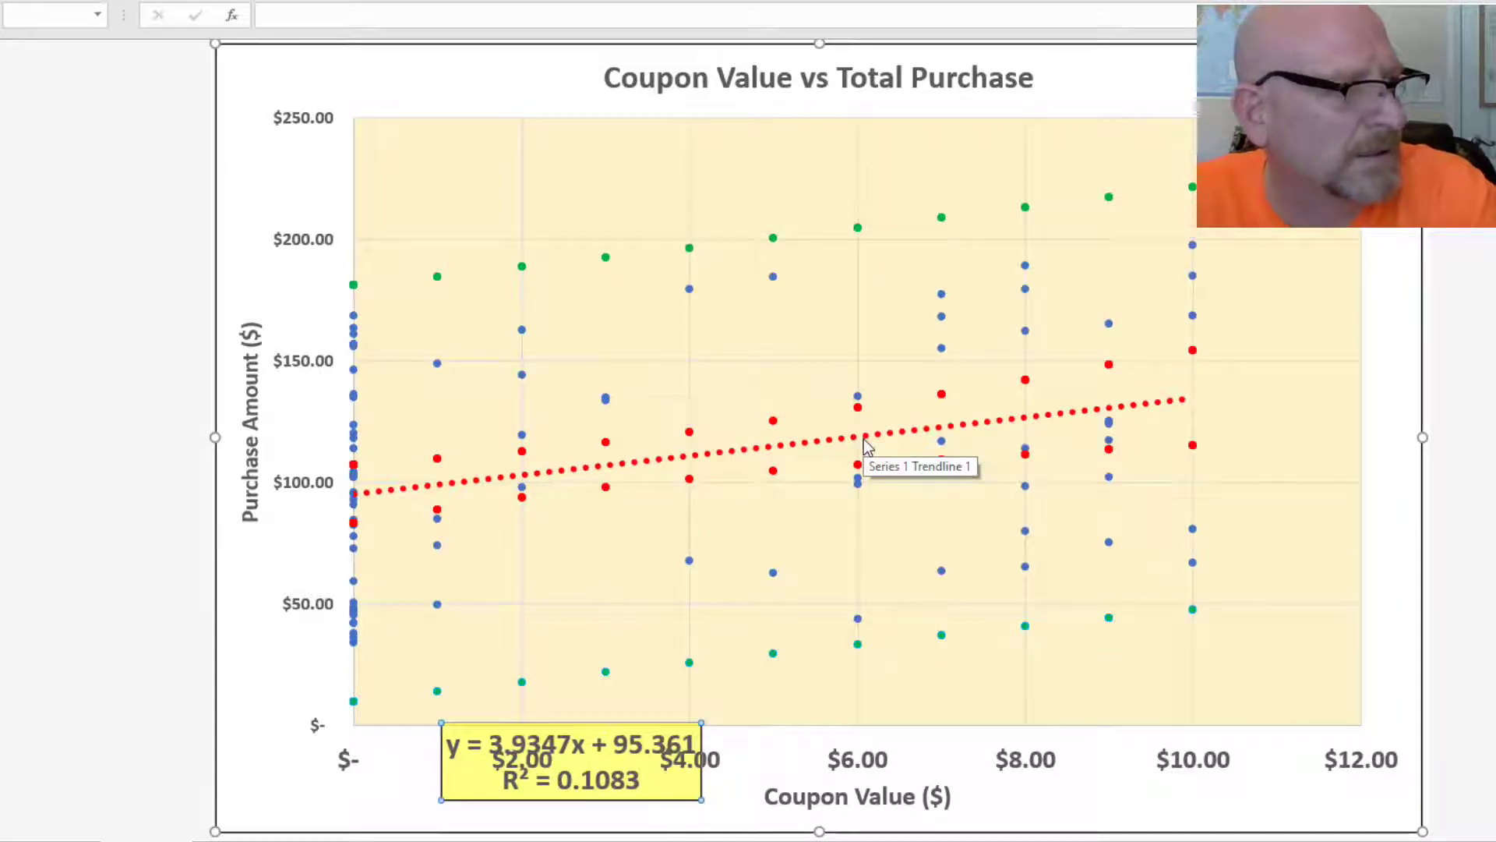
key("F9")
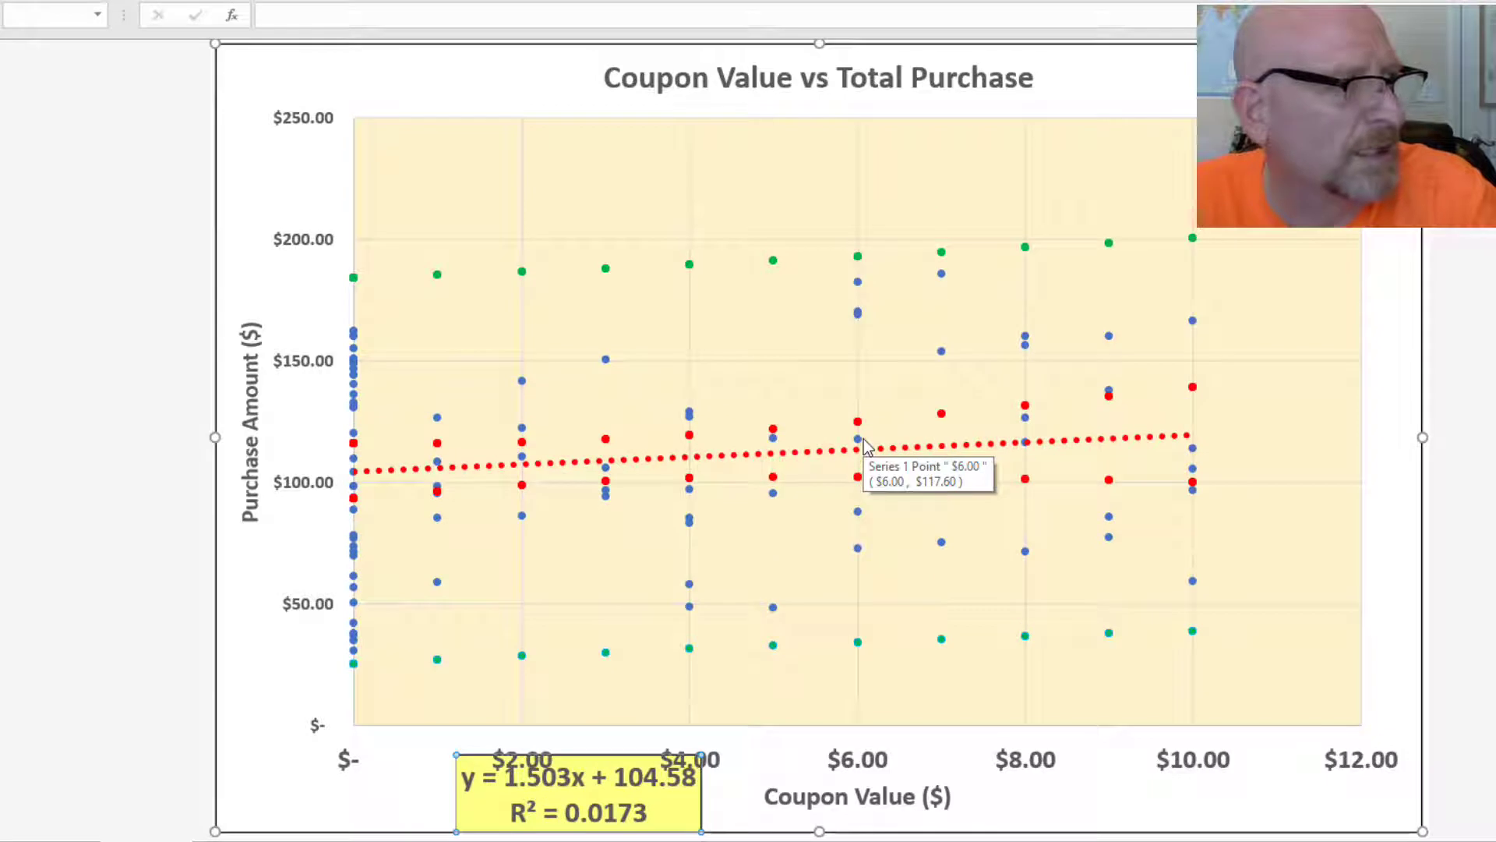
key("F9")
key("F9")
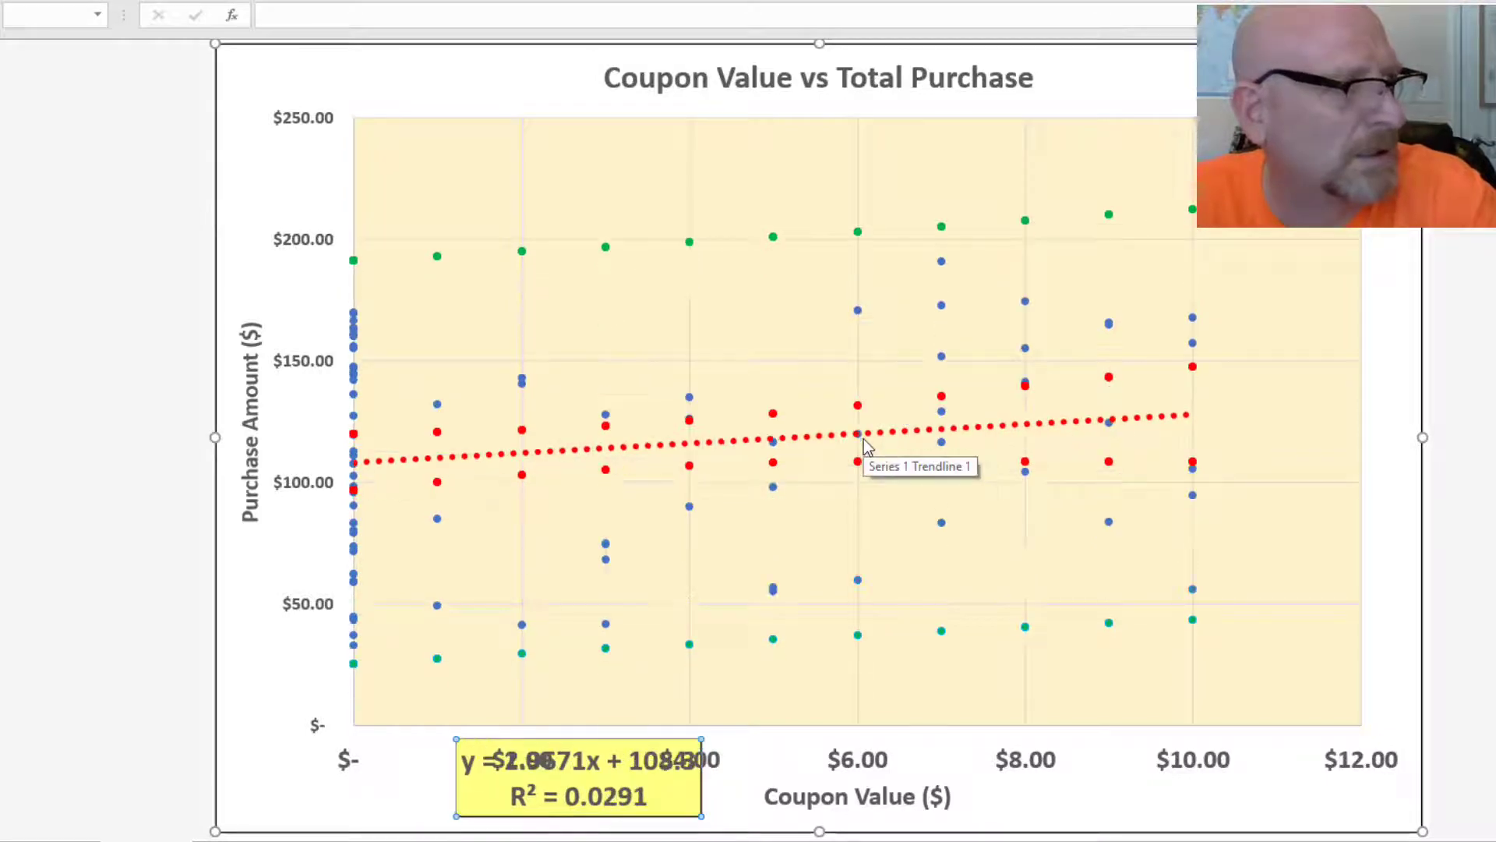
key("F9")
key("F9")
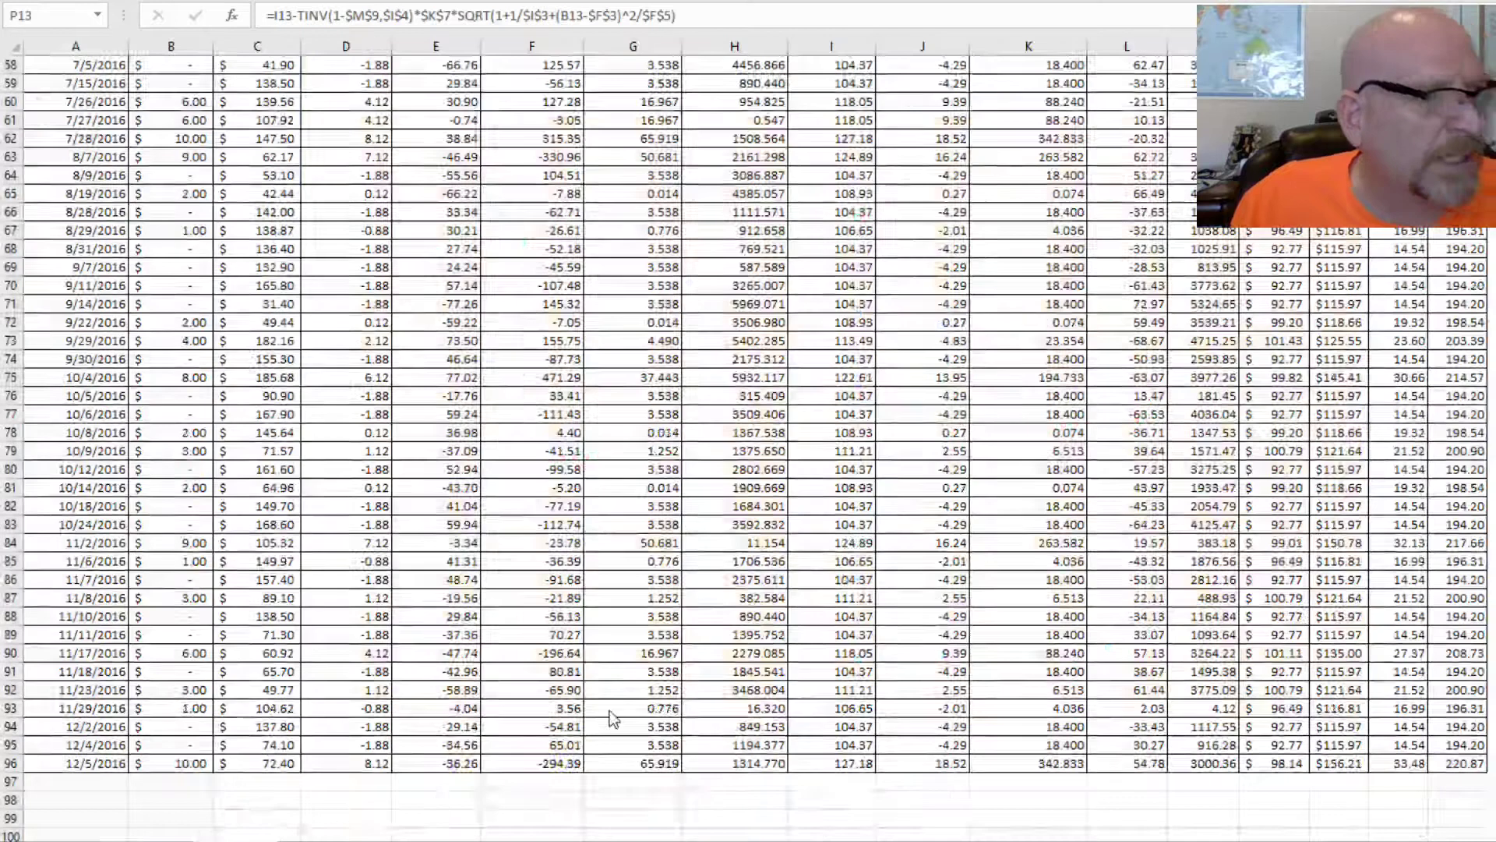
Set the Conf Interval cell M9 on the Raw Data sheet to 0.50 and recalculate the data behind the chart
scroll(1380, 528, "up", 1)
scroll(1380, 528, "up", 19)
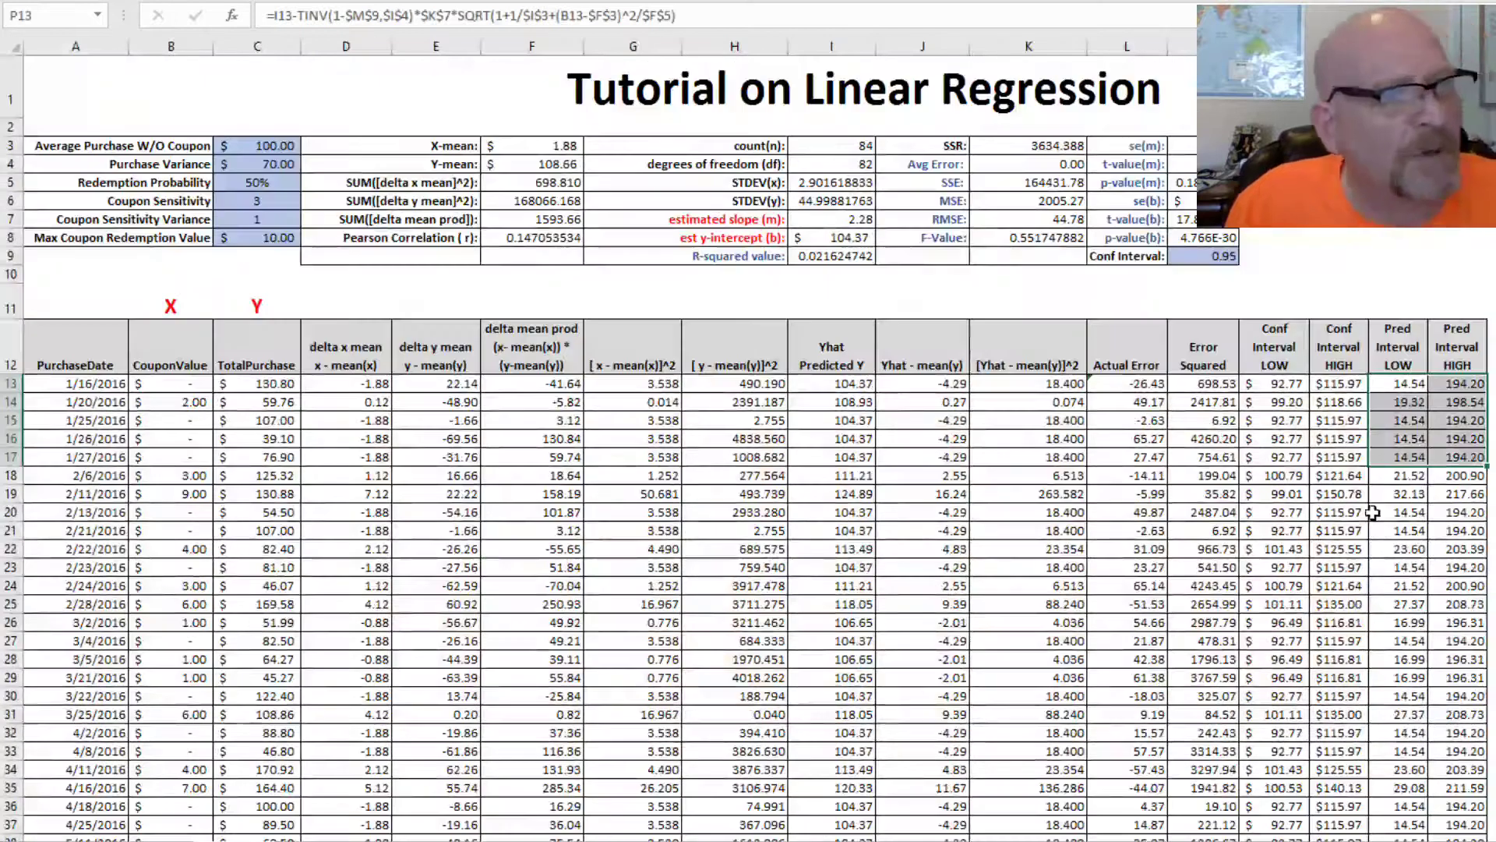
left_click(1207, 258)
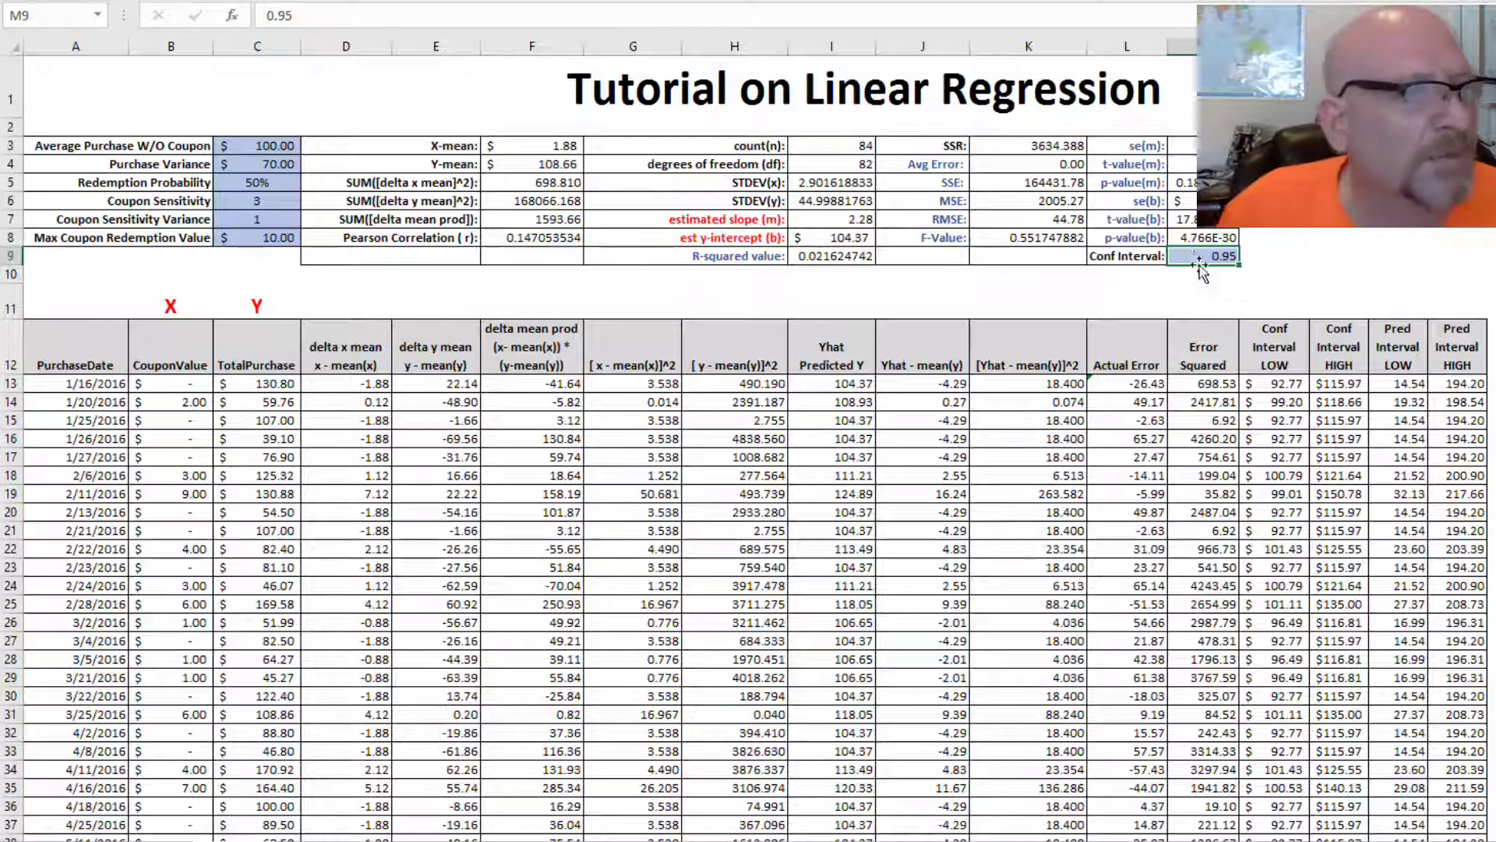
double_click(279, 20)
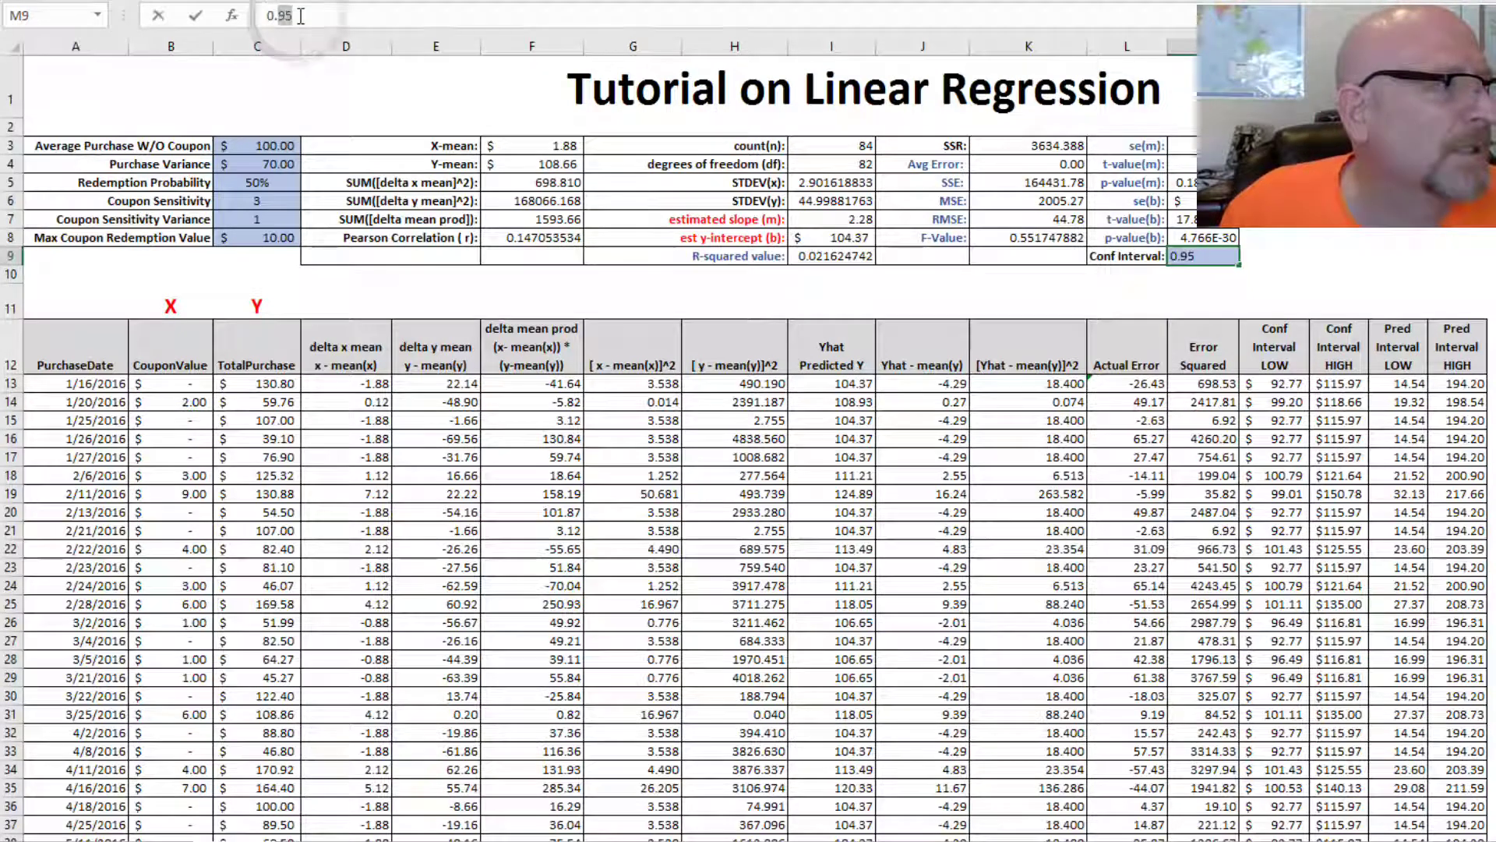
type("0.8")
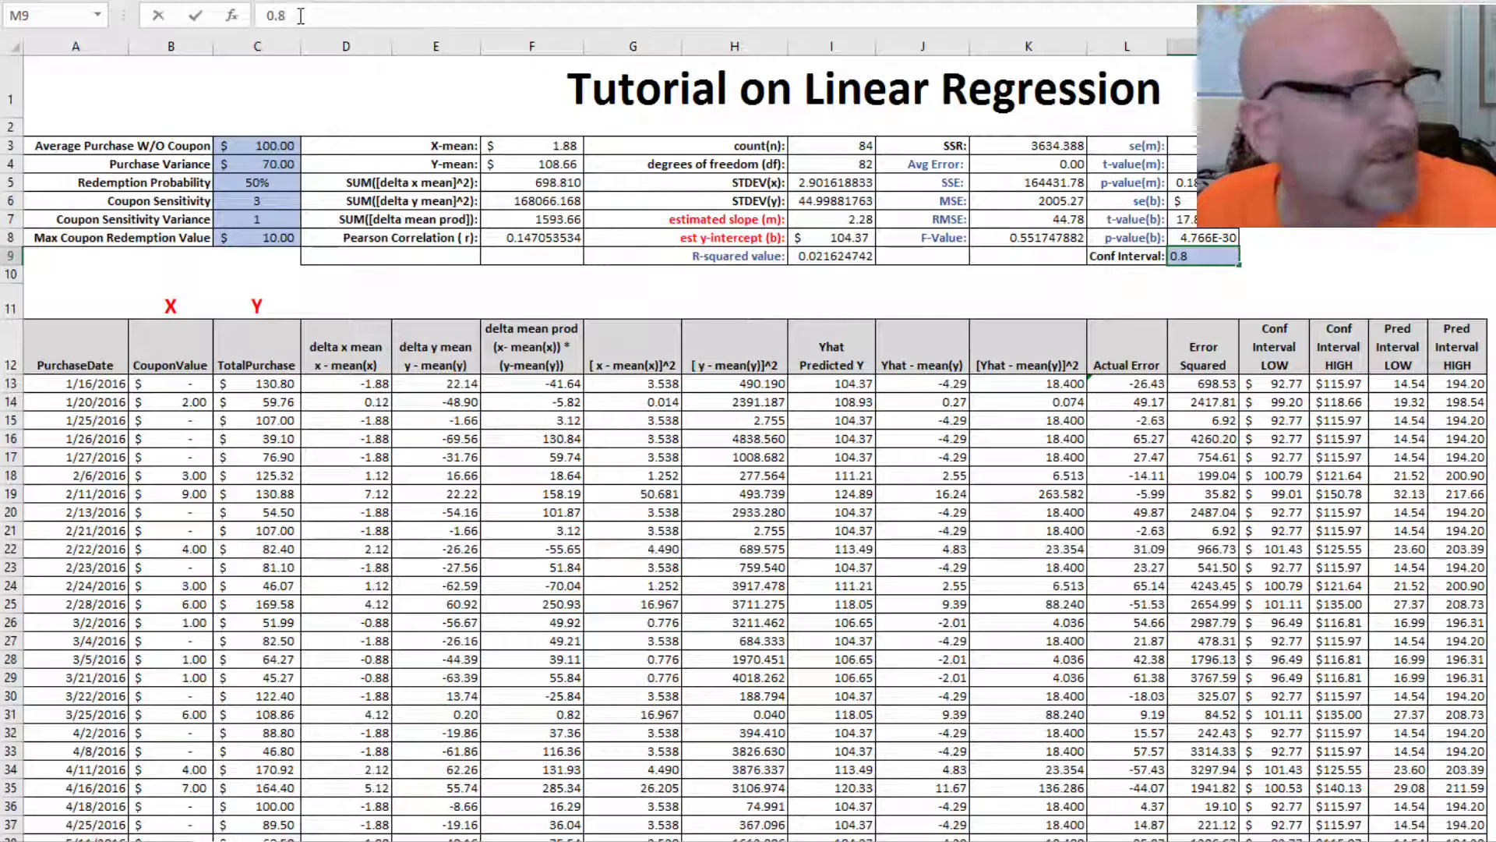
key("BackSpace")
type("5")
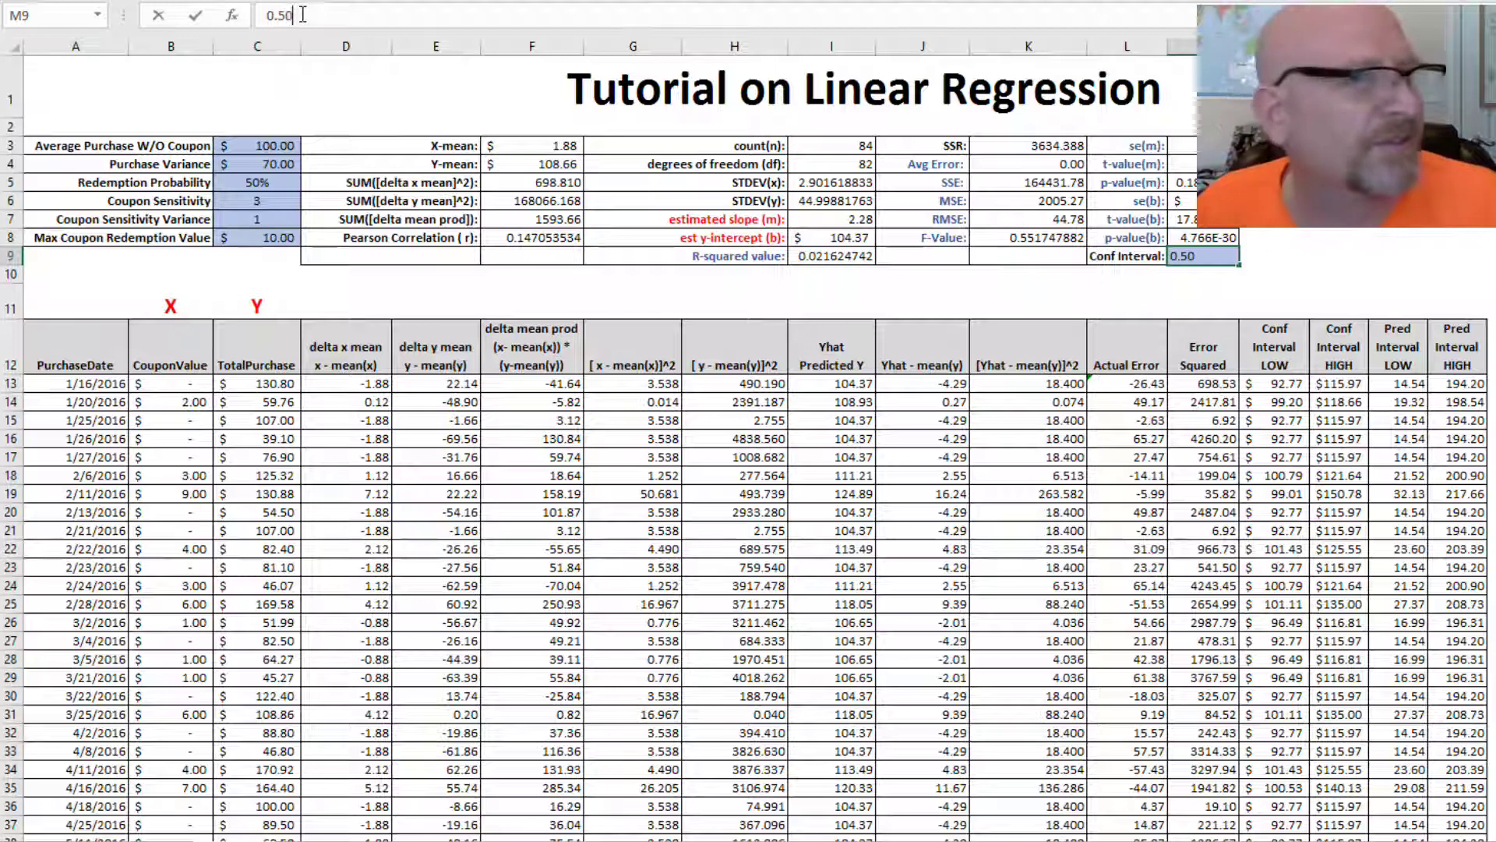
type("0")
key("Tab")
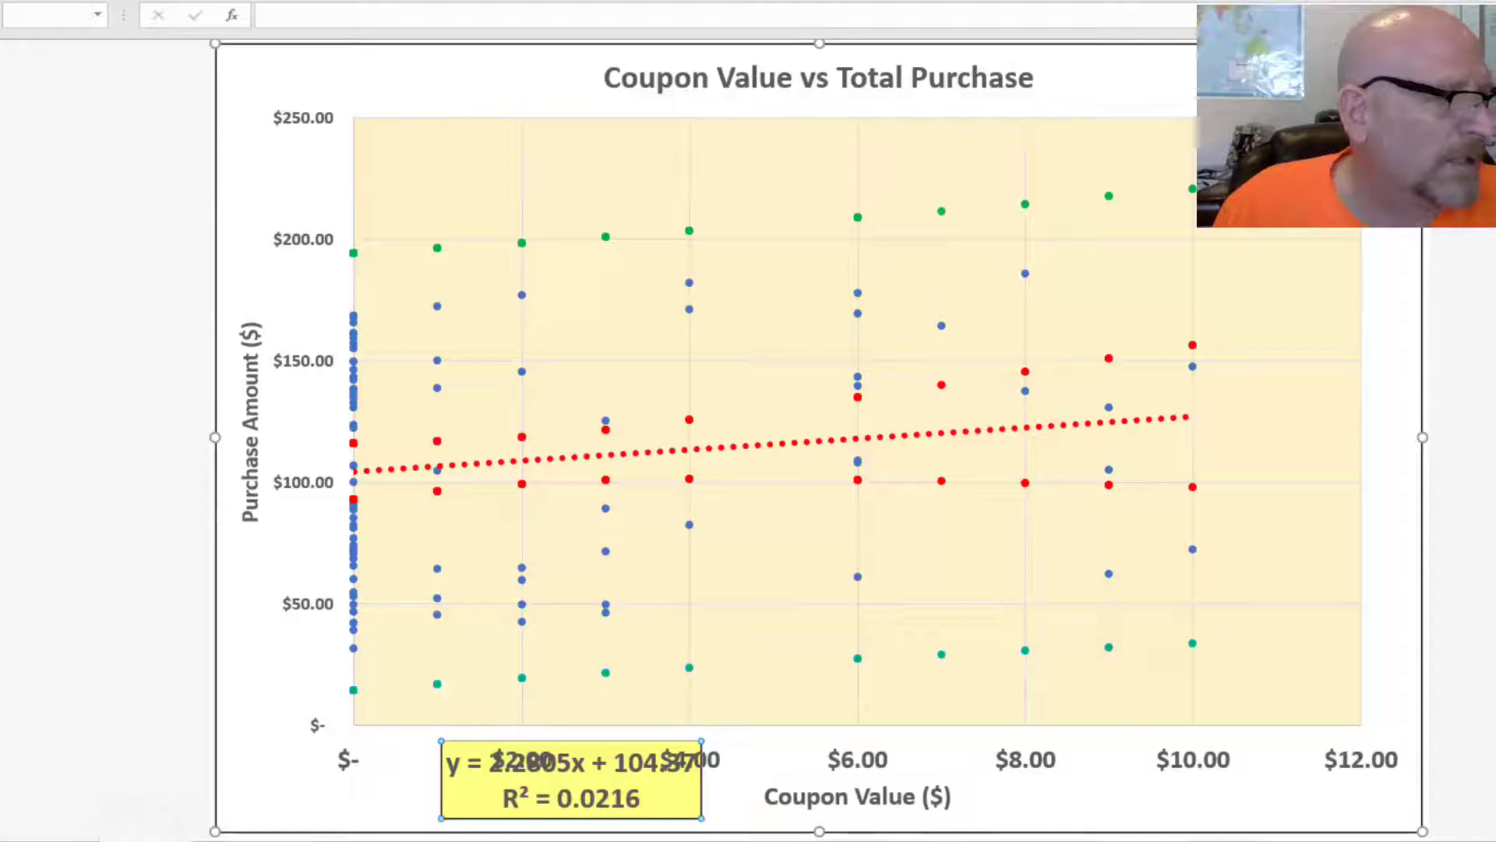
key("F9")
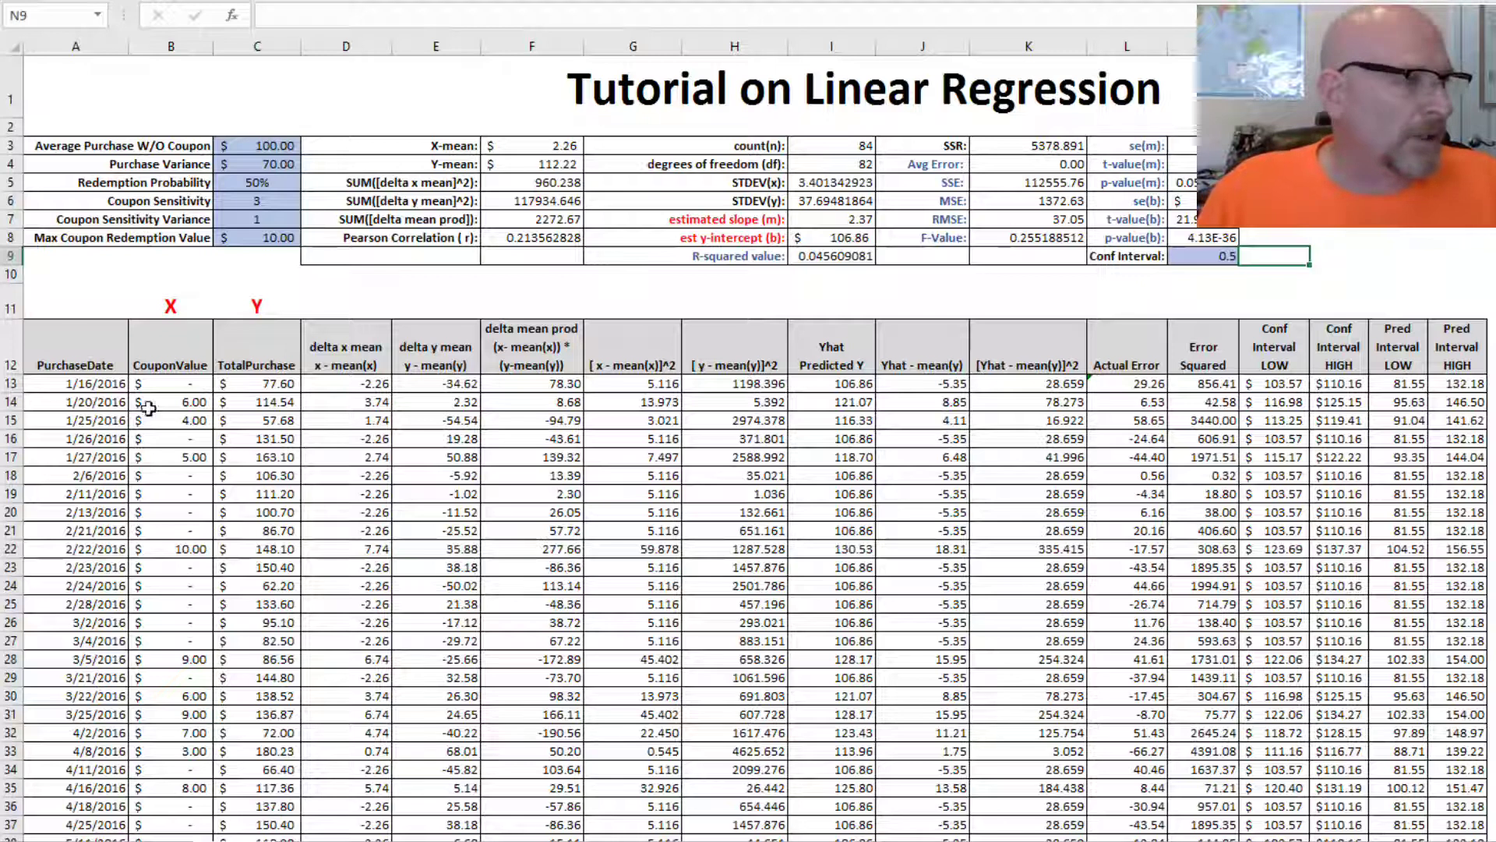
Review the CouponValue and TotalPurchase data, the estimated y-intercept, the F-Value, the R-squared value and the slope's p-value
left_click_drag(161, 386, 257, 696)
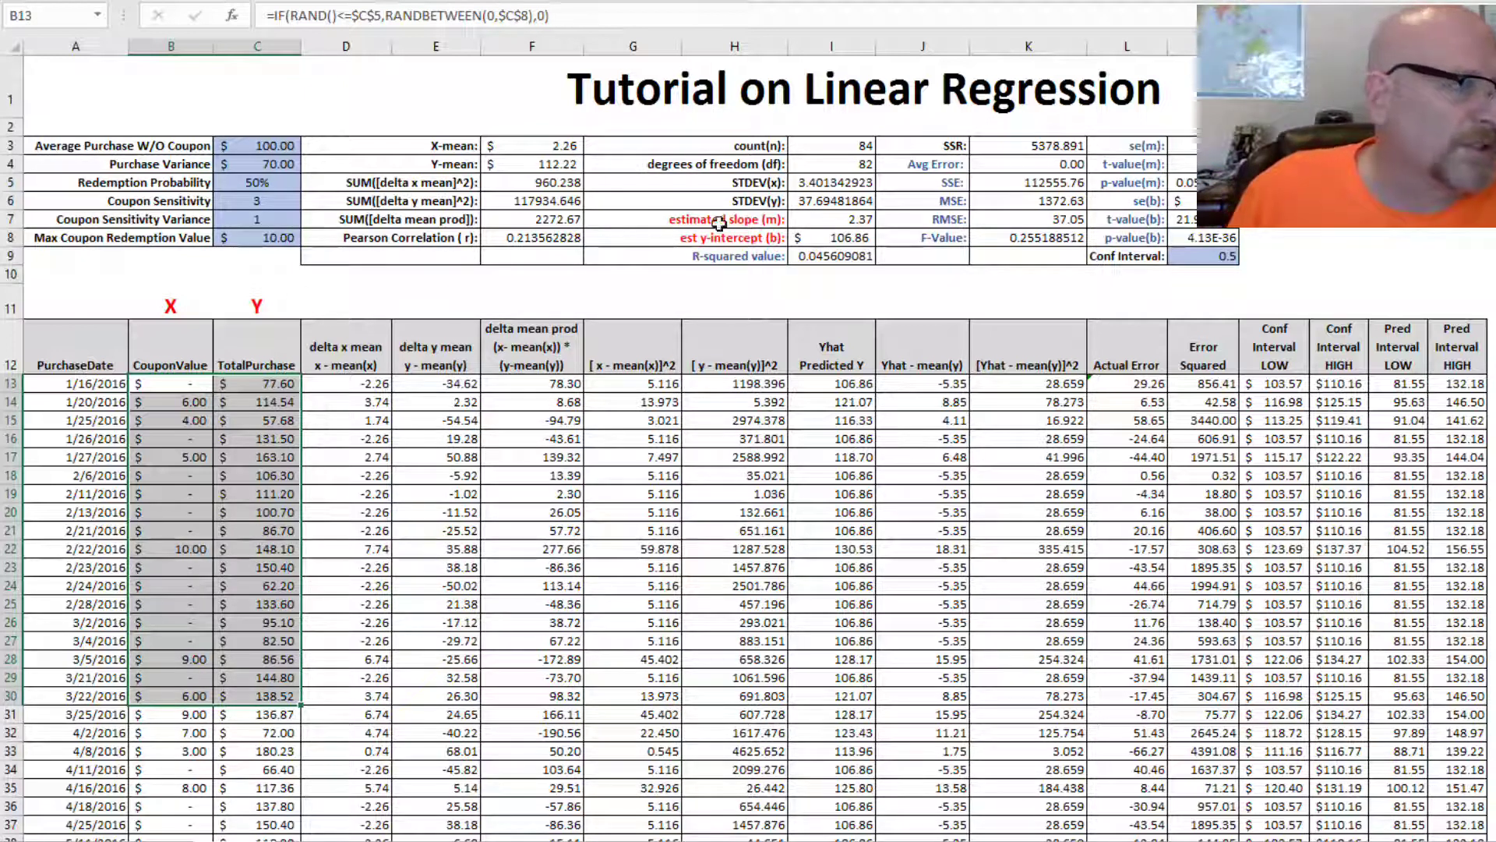
left_click(838, 237)
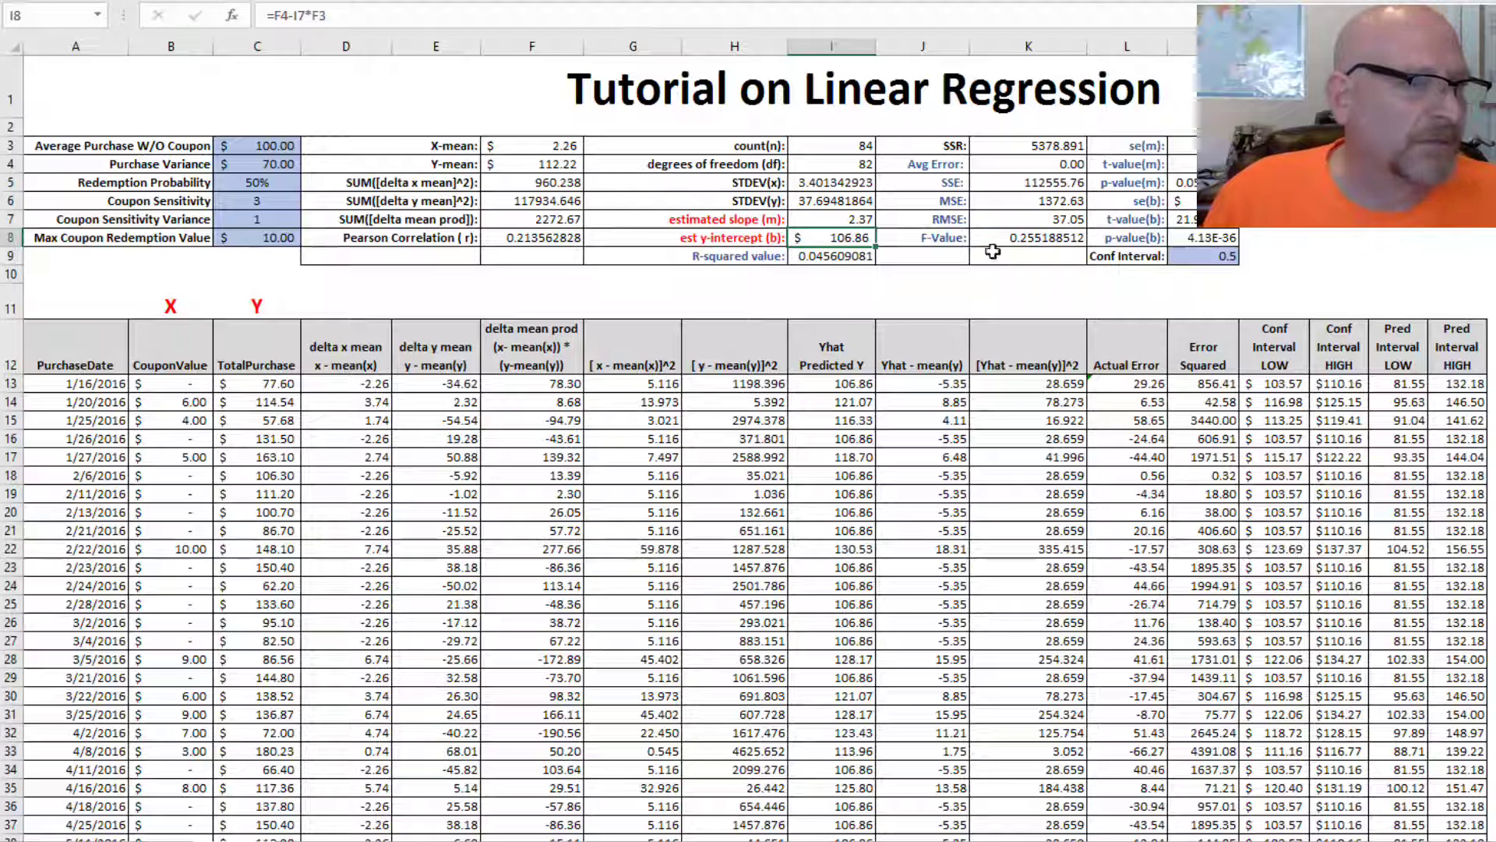
left_click(1023, 235)
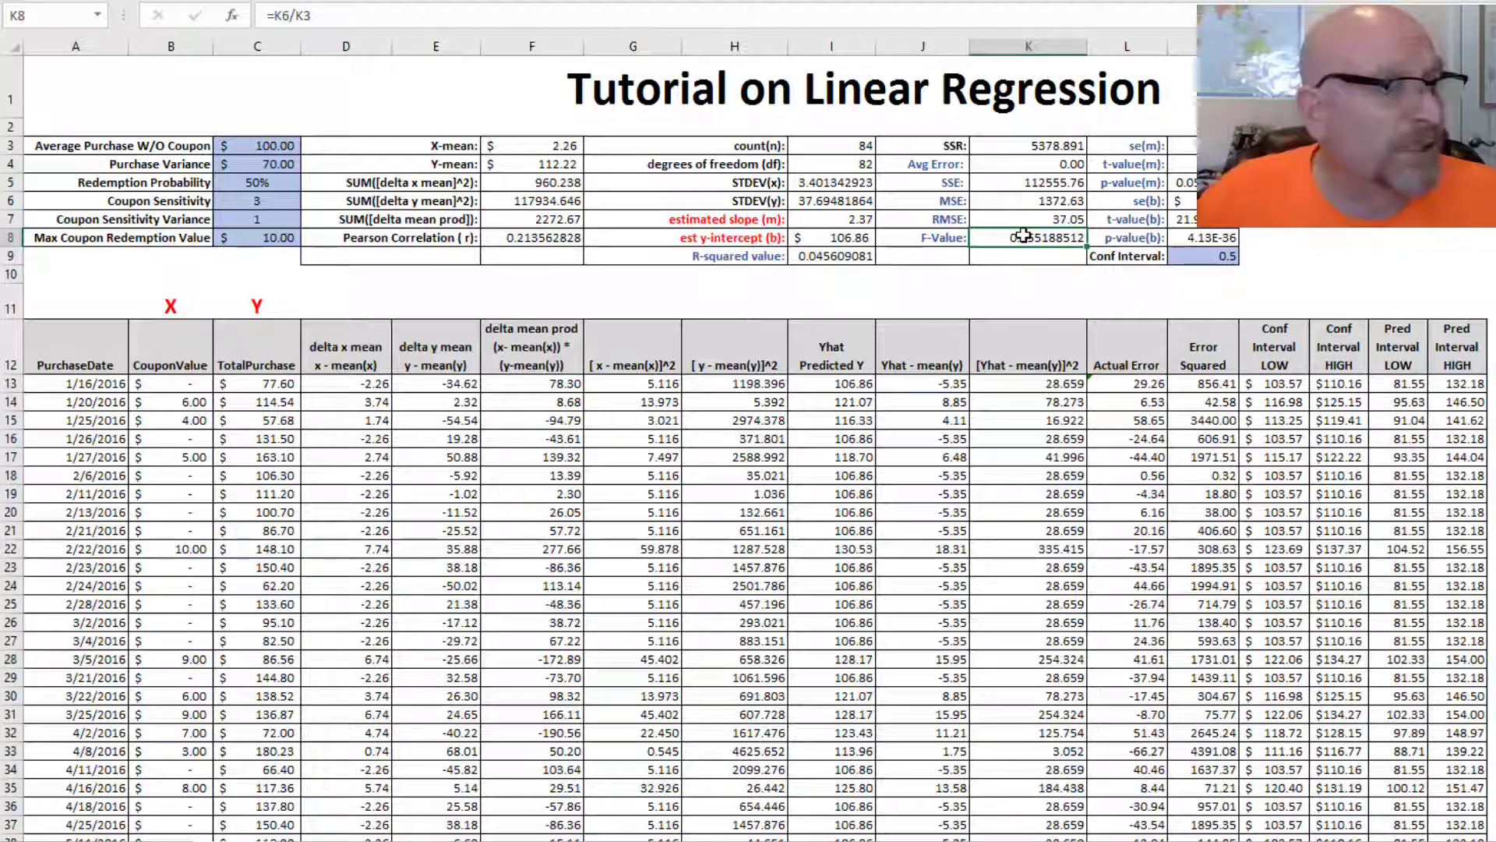
left_click(867, 257)
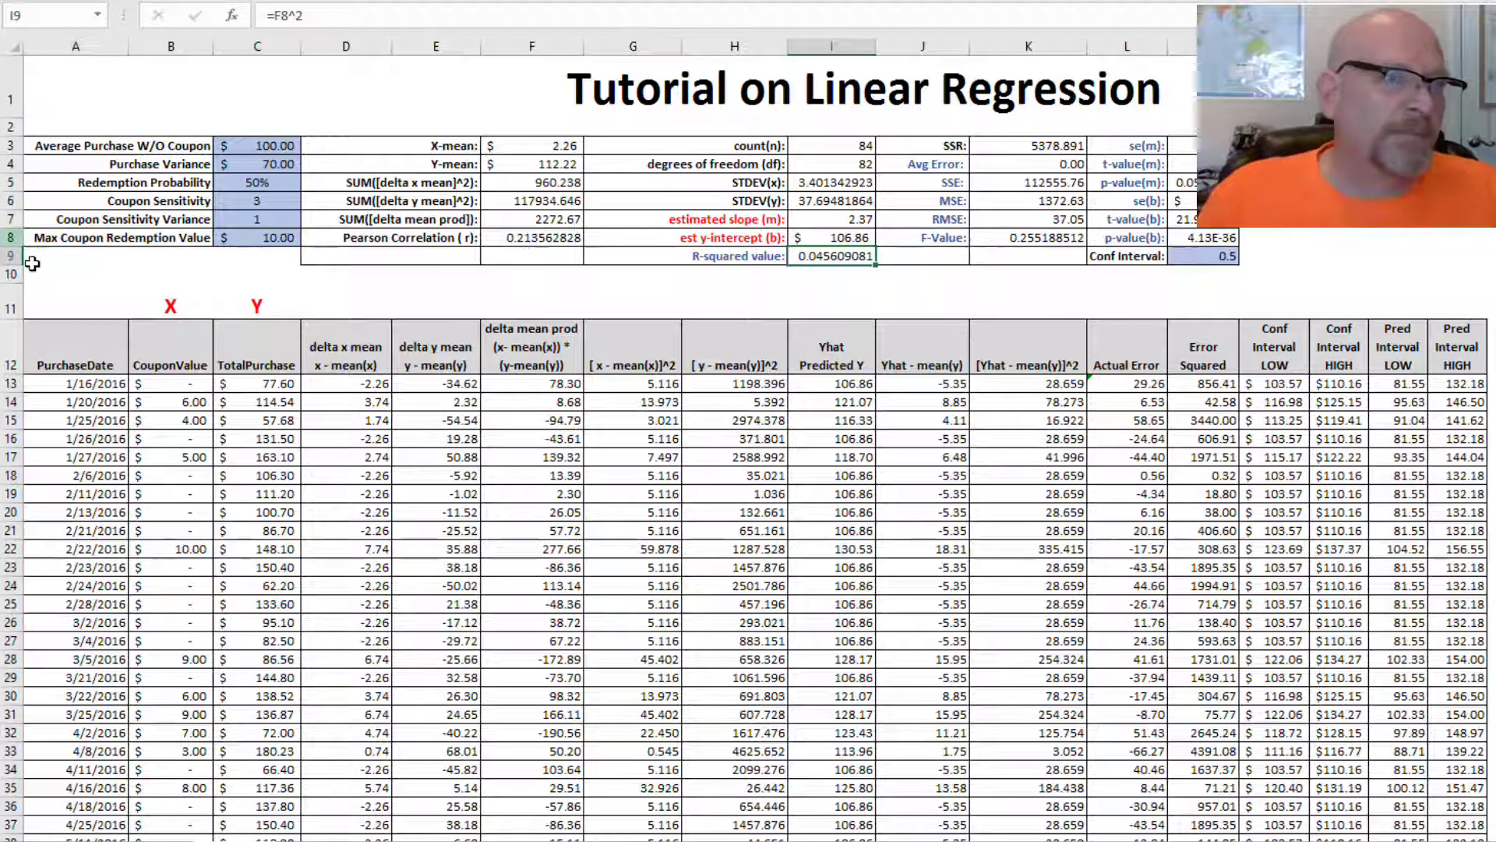
left_click(1213, 183)
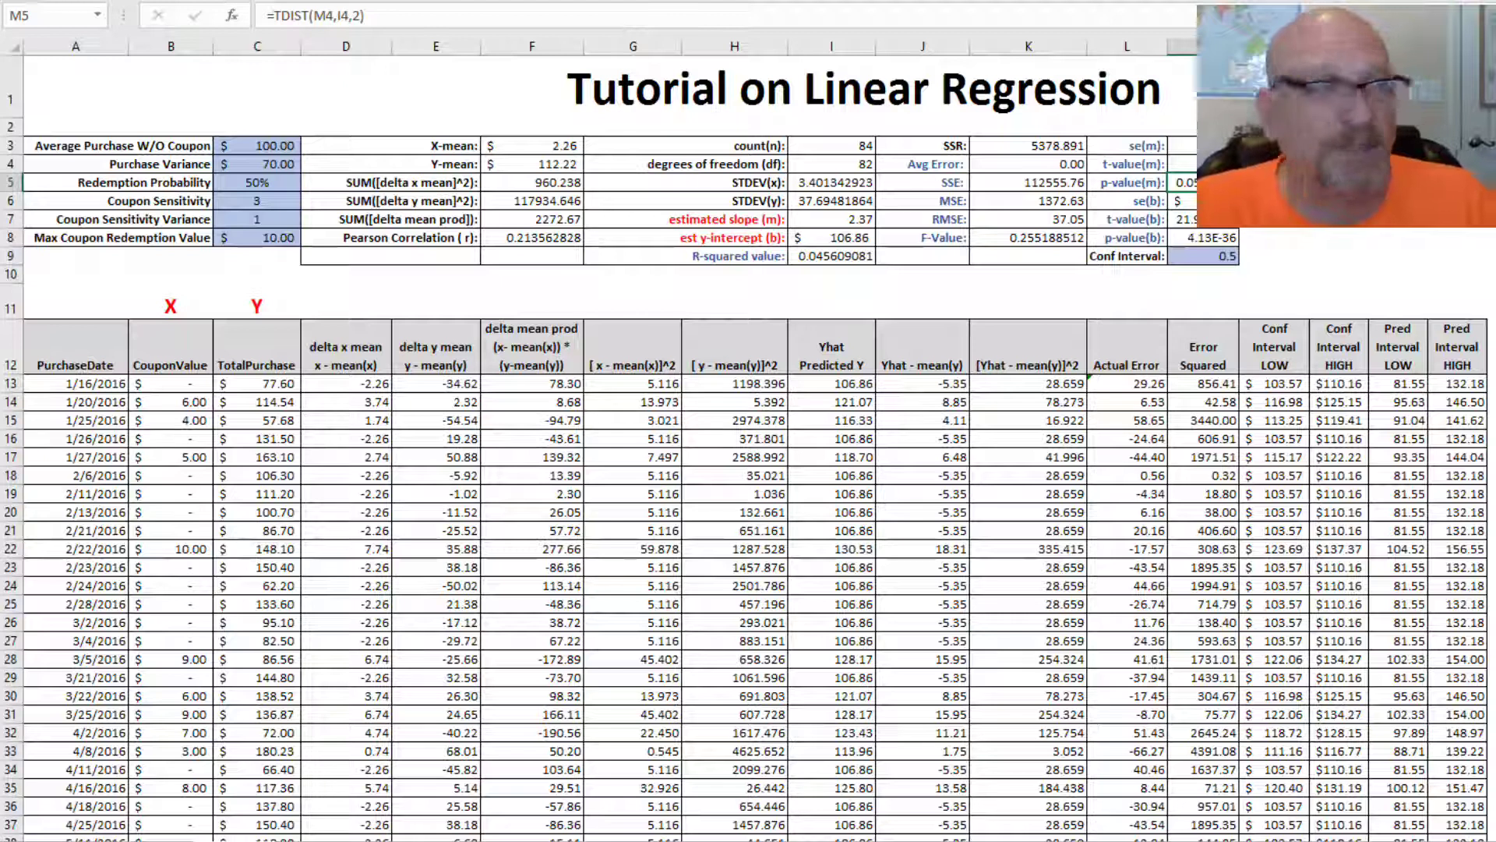
left_click(857, 256)
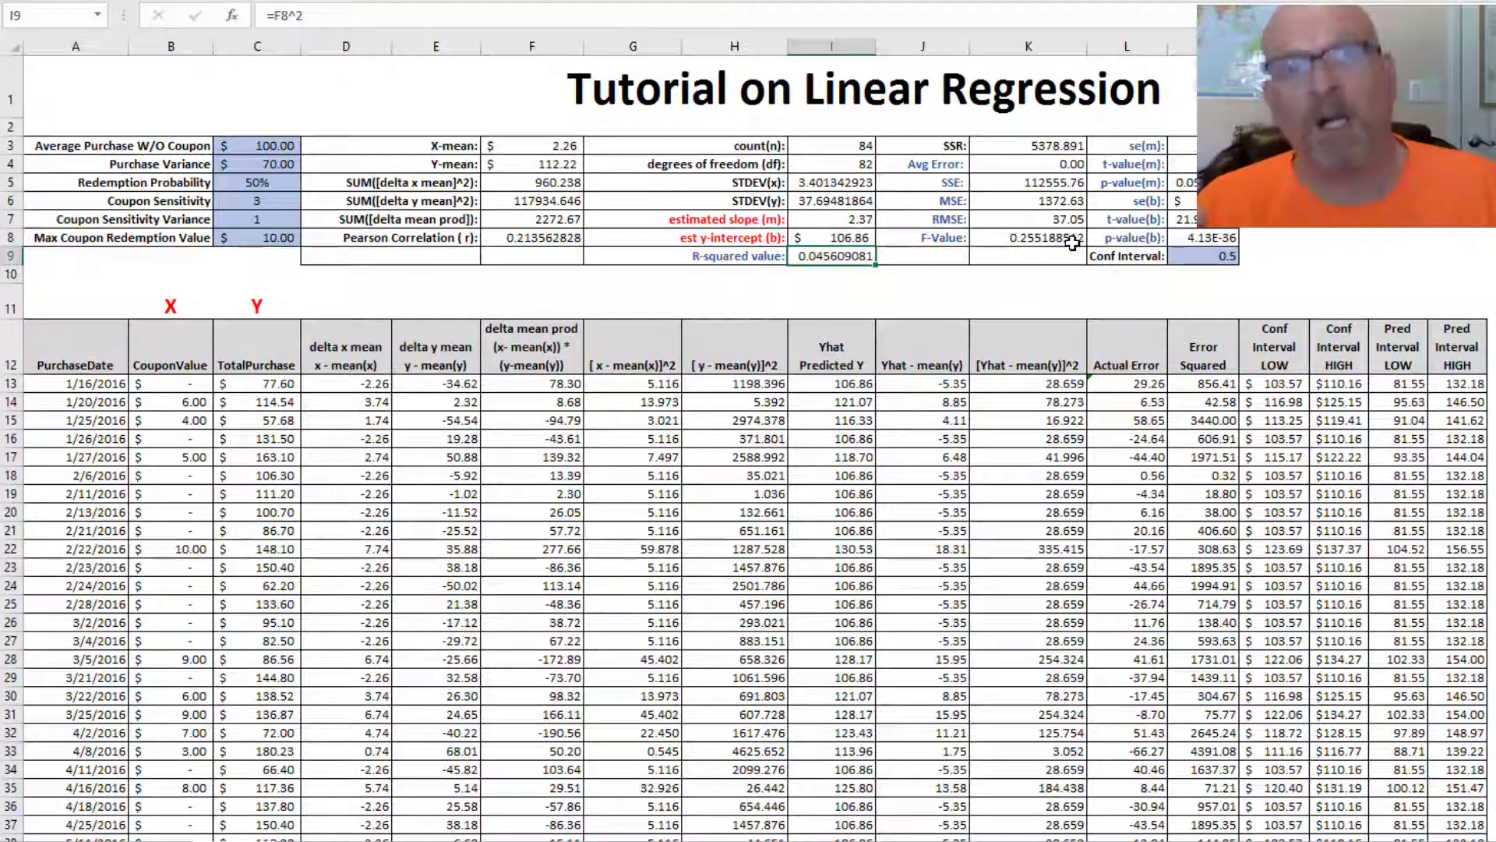